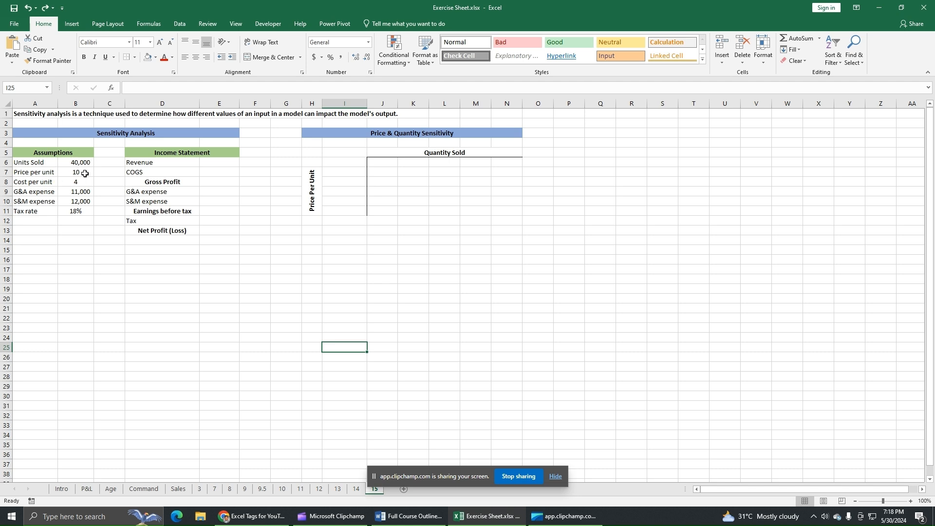
# Review the assumptions for price per unit, cost per unit, G&A expense, S&M expense and tax rate.
pyautogui.click(85, 173)
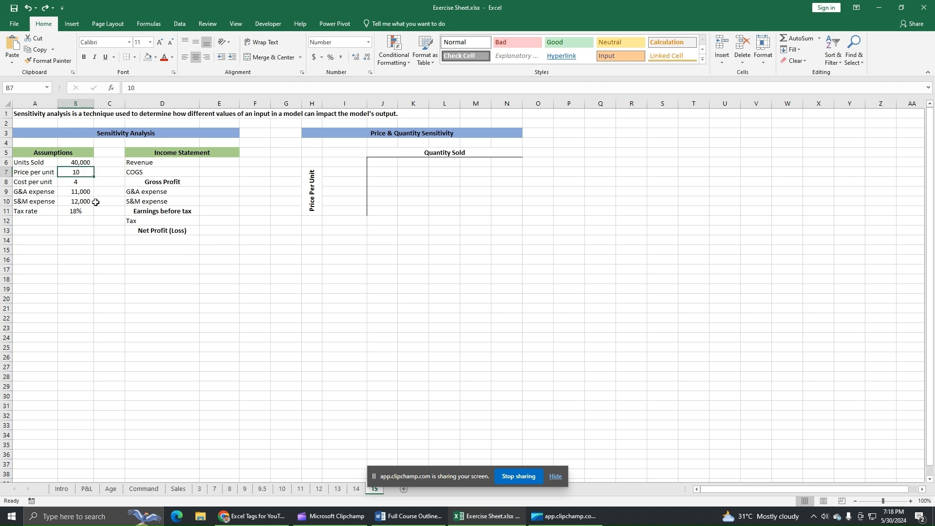
pyautogui.click(78, 183)
pyautogui.click(47, 194)
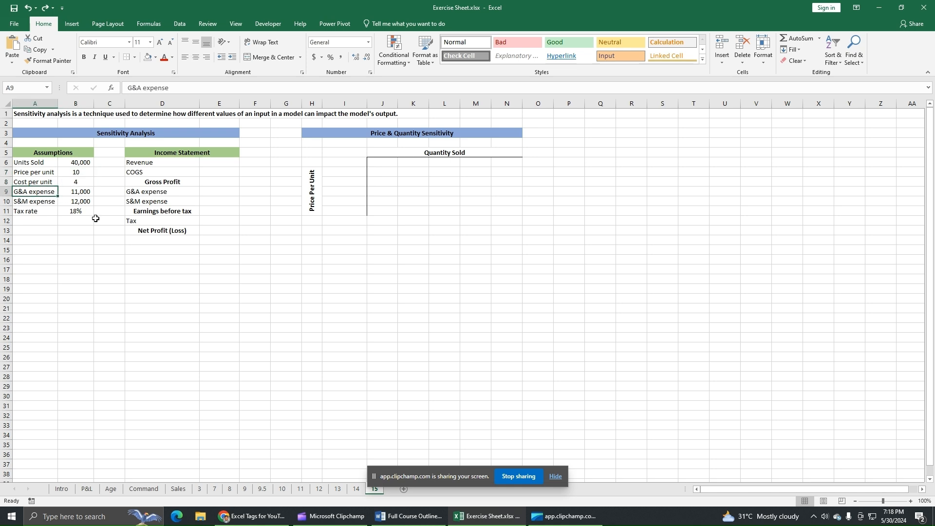
pyautogui.click(85, 192)
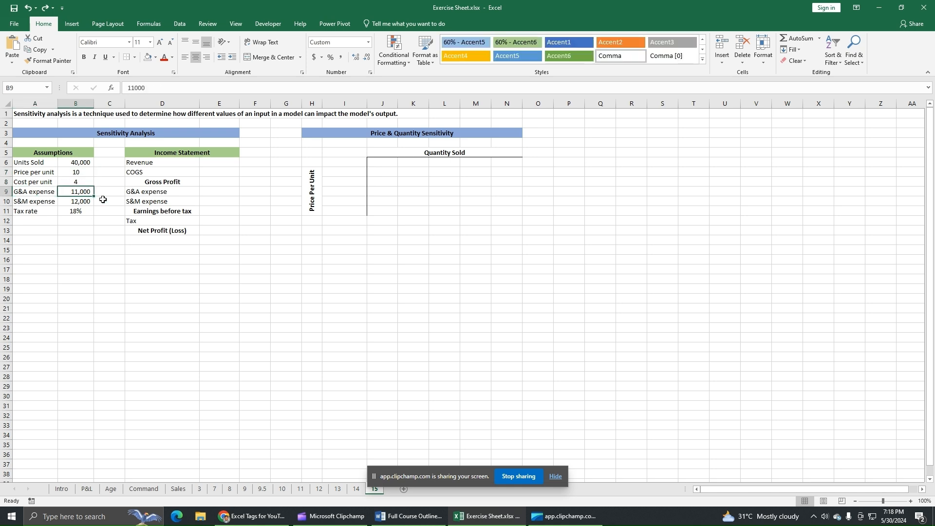
pyautogui.click(51, 203)
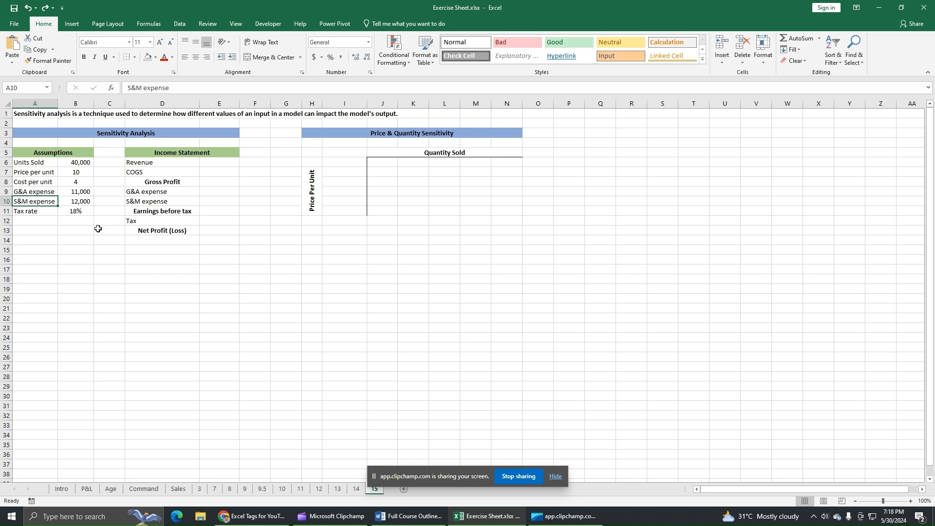
pyautogui.click(84, 202)
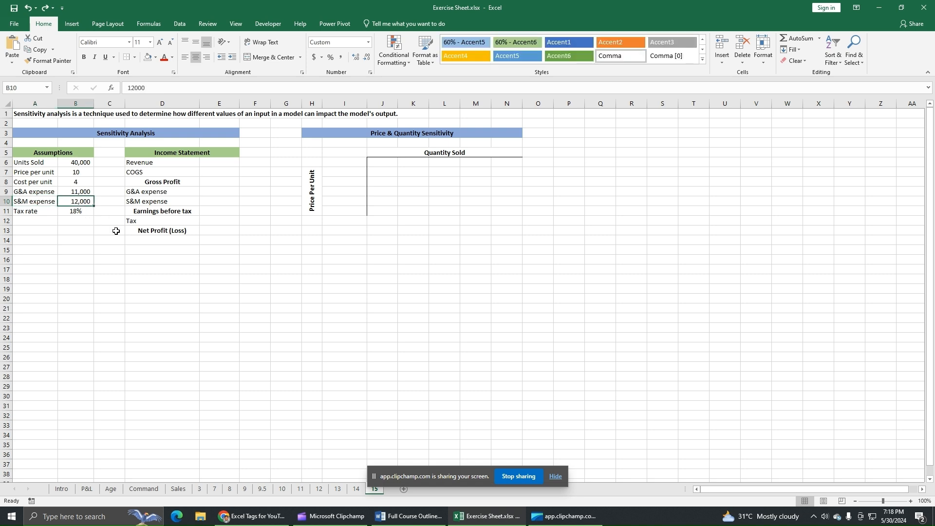
pyautogui.click(69, 211)
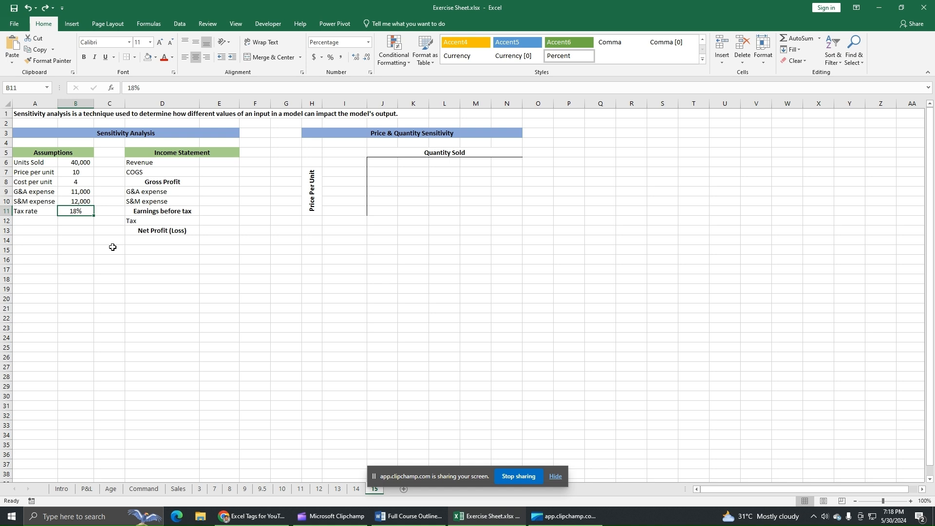
# Calculate Revenue in E6 as units sold times price per unit with the formula =B6*B7.
pyautogui.click(217, 163)
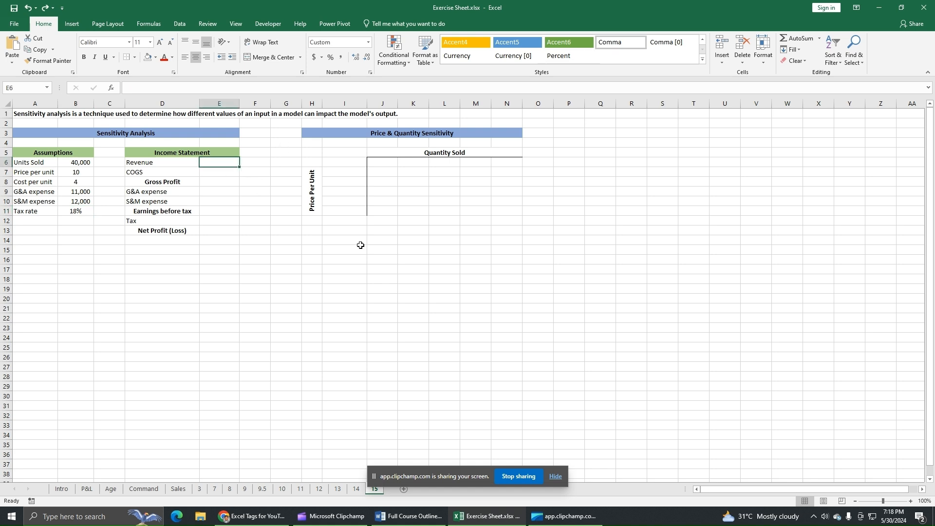
pyautogui.write('=')
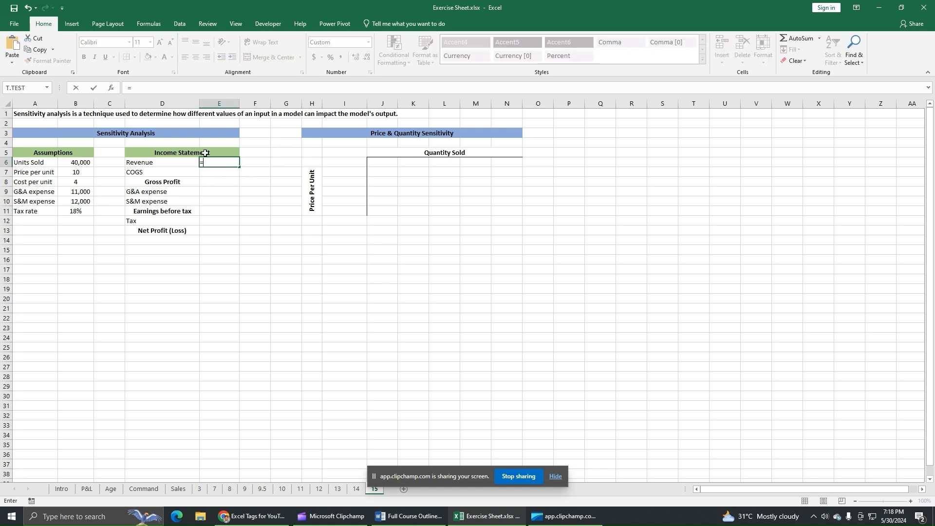
pyautogui.click(72, 163)
pyautogui.write('*')
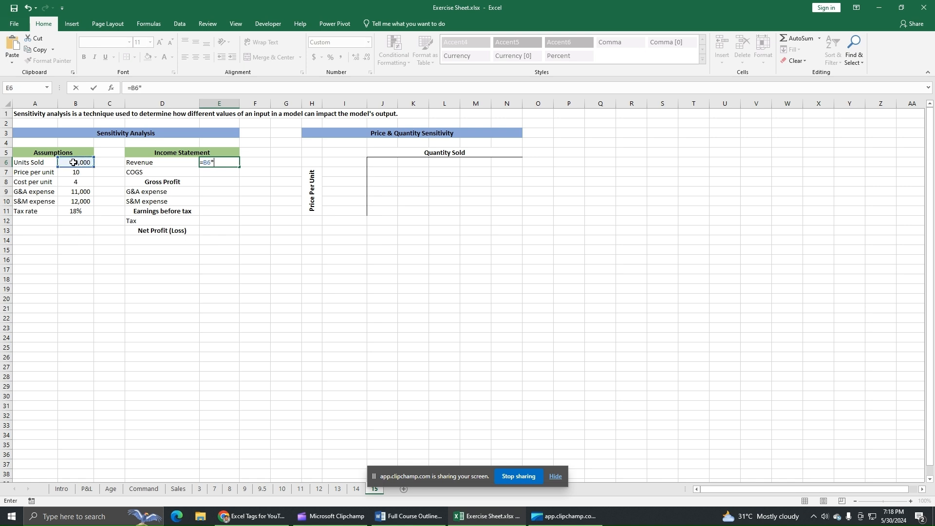
pyautogui.click(77, 172)
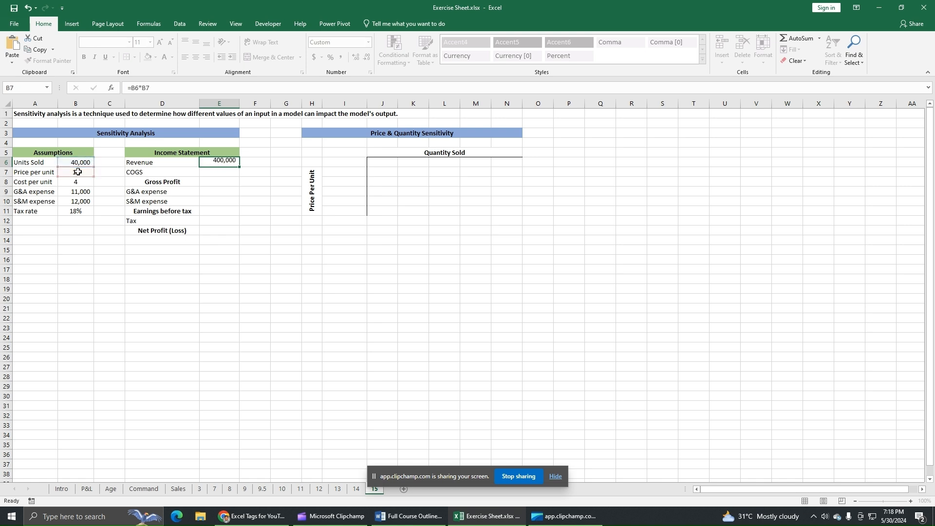
pyautogui.press('Return')
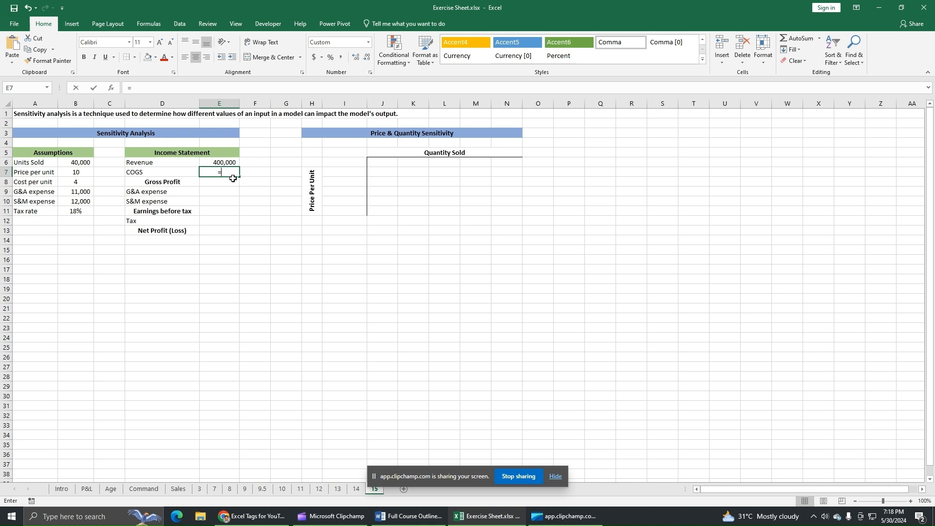
# Calculate COGS in E7 as units sold times cost per unit with the formula =B6*B8.
pyautogui.write('=')
pyautogui.click(87, 164)
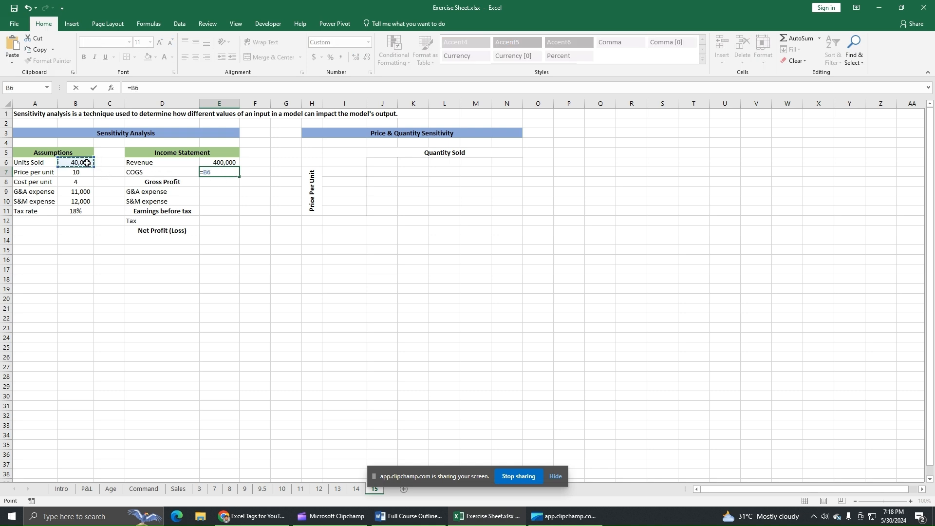
pyautogui.write('*')
pyautogui.click(81, 182)
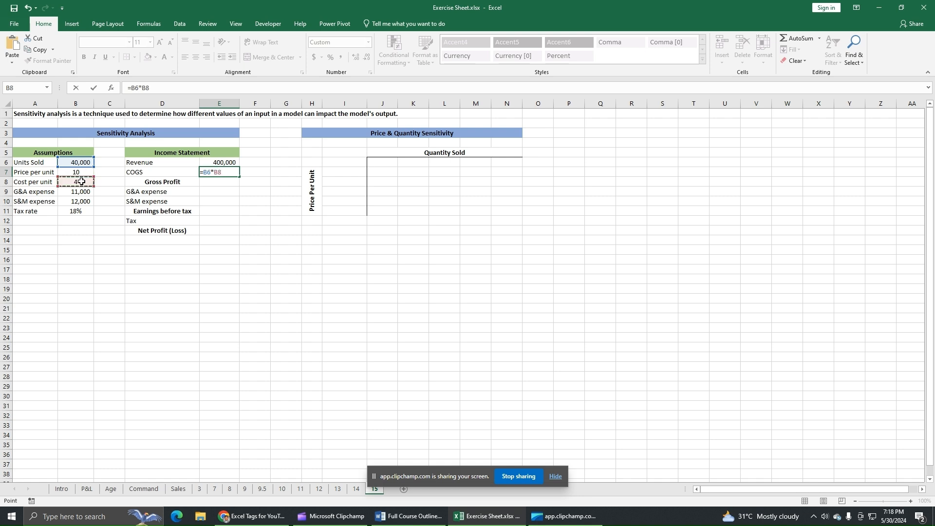
pyautogui.press('Return')
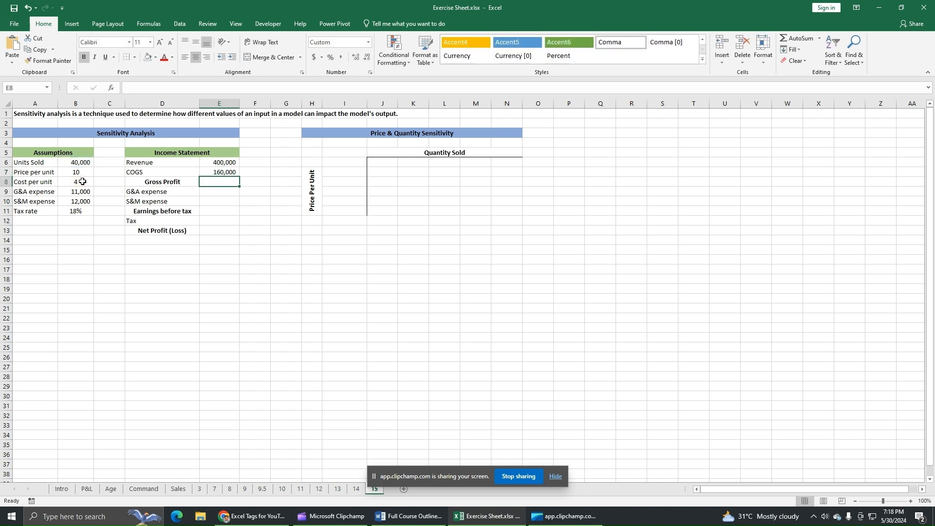
# Calculate Gross Profit in E8 by subtracting COGS from Revenue with the formula =E6-E7.
pyautogui.write('=')
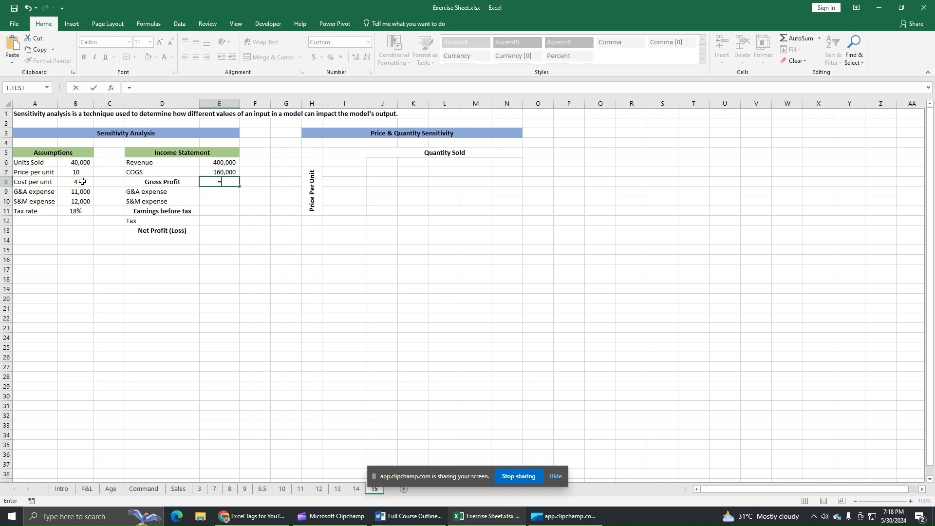
pyautogui.click(224, 164)
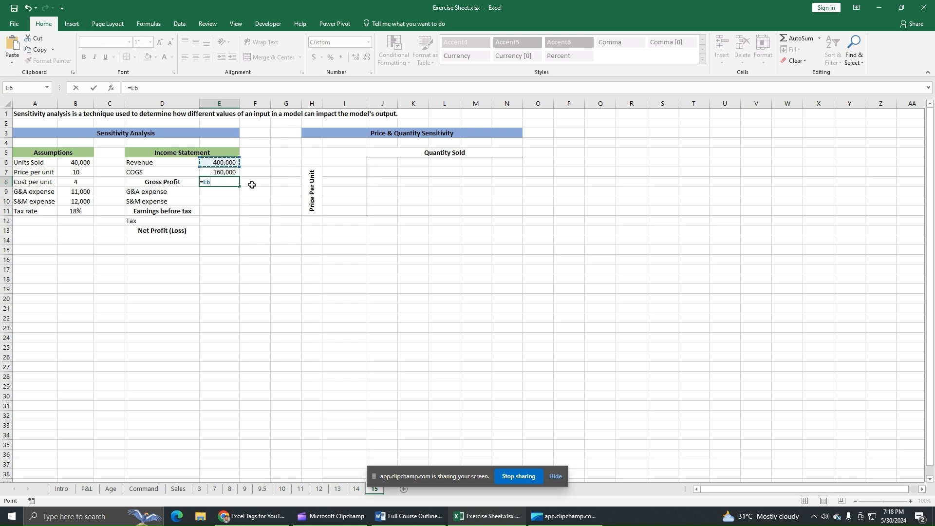
pyautogui.write('-')
pyautogui.click(226, 173)
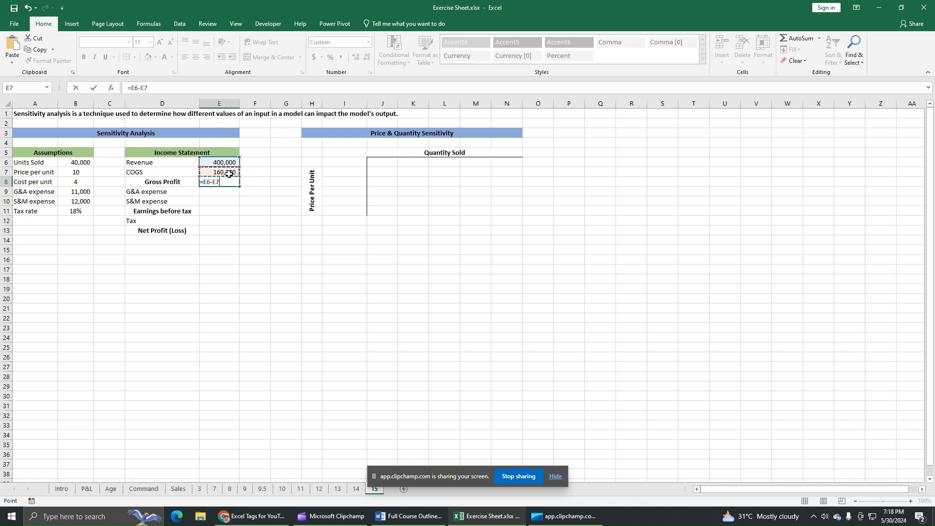
pyautogui.press('Return')
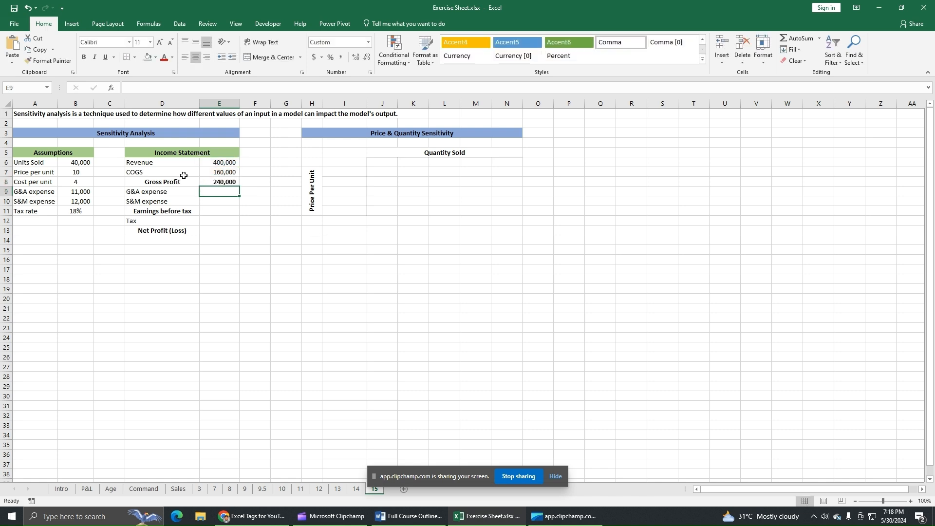
# Copy the G&A and S&M expense values from the assumptions in B9 and B10 into E9 and E10 of the income statement.
pyautogui.click(76, 192)
pyautogui.hotkey('ctrl', 'c')
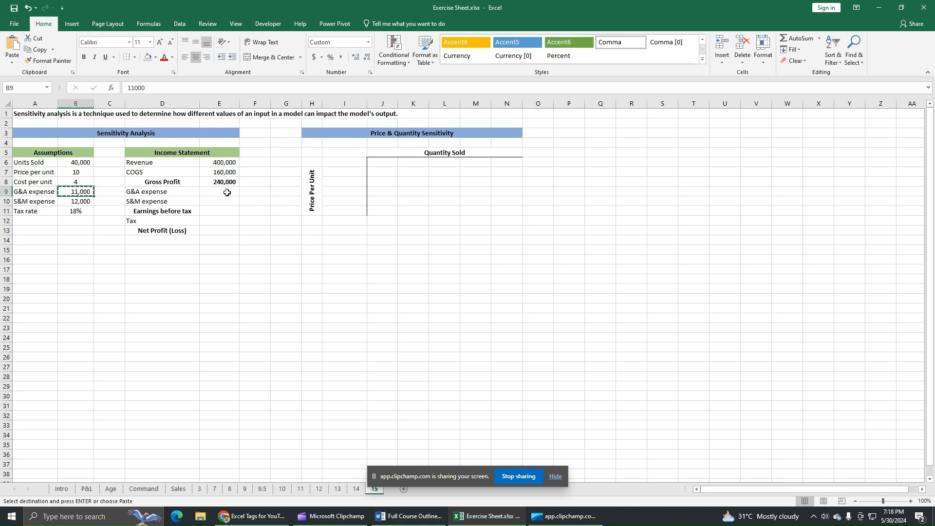
pyautogui.click(225, 191)
pyautogui.hotkey('ctrl', 'v')
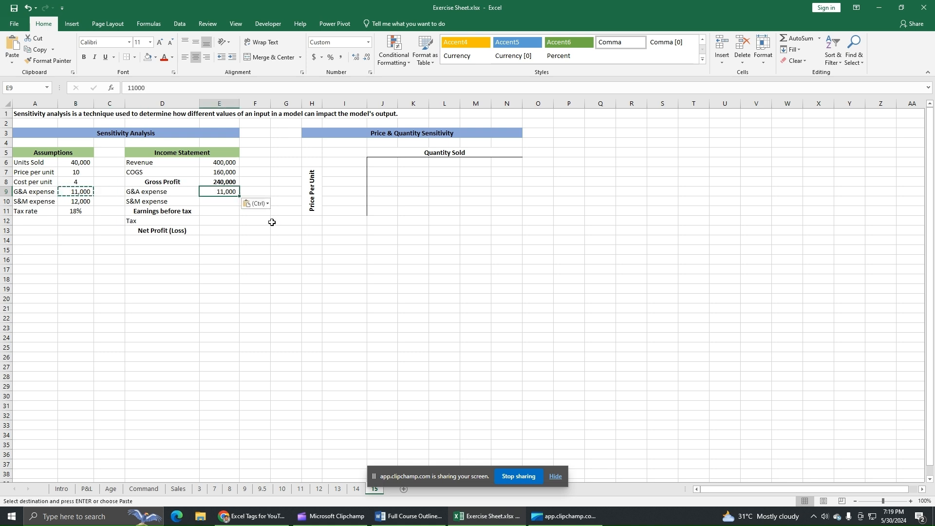
pyautogui.click(77, 202)
pyautogui.hotkey('ctrl', 'c')
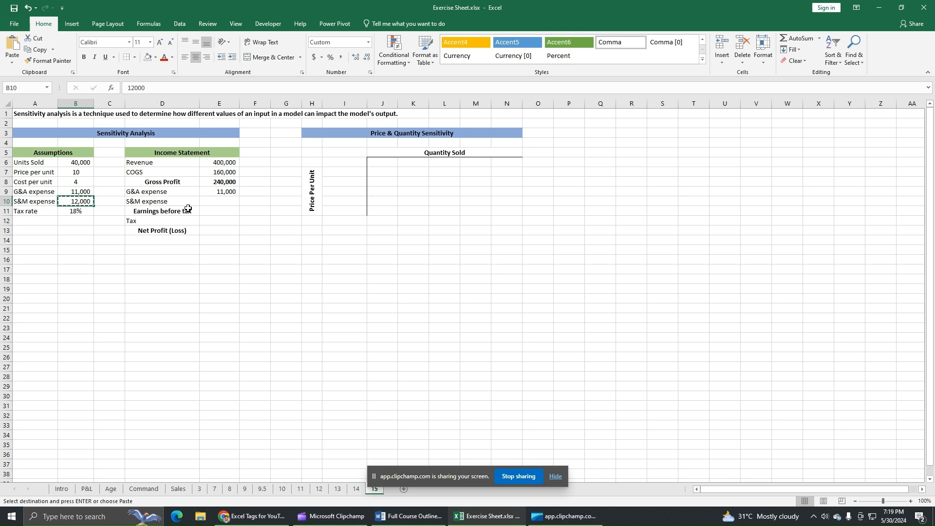
pyautogui.click(213, 201)
pyautogui.hotkey('ctrl', 'v')
pyautogui.click(229, 279)
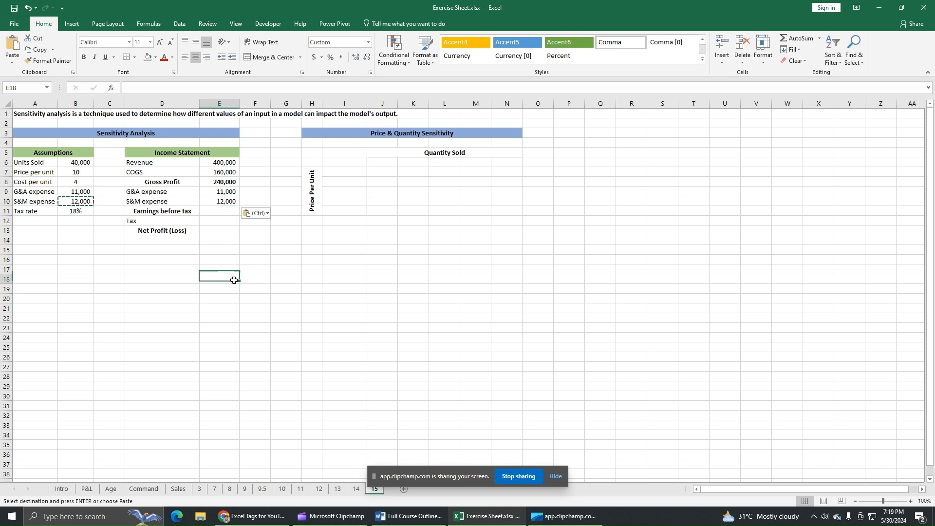
pyautogui.press('Escape')
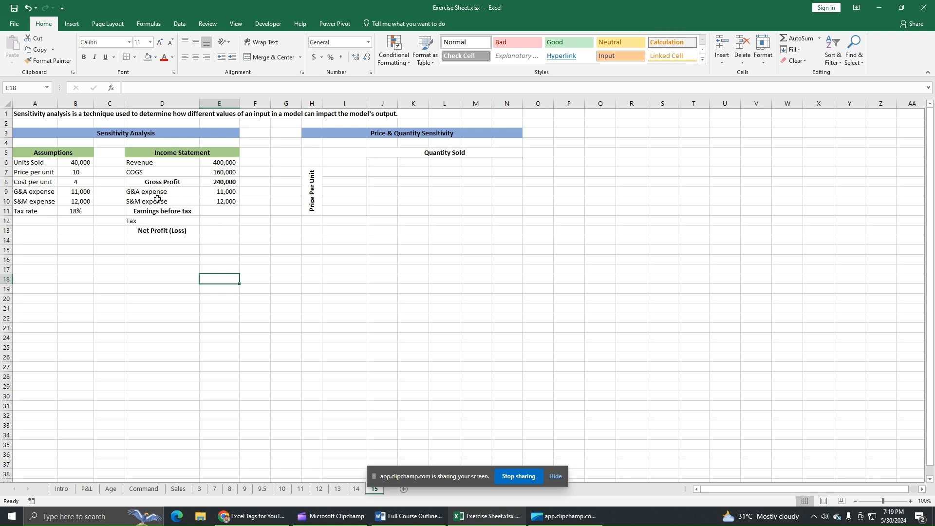
# Calculate Earnings before tax in E11 by subtracting both expenses from Gross Profit with the formula =E8-E9-E10.
pyautogui.click(212, 210)
pyautogui.write('=')
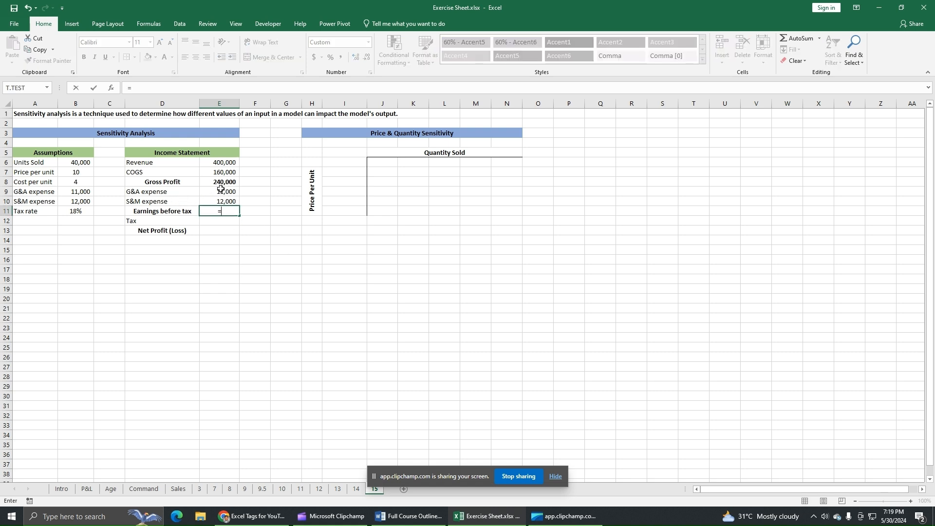
pyautogui.click(223, 183)
pyautogui.write('-')
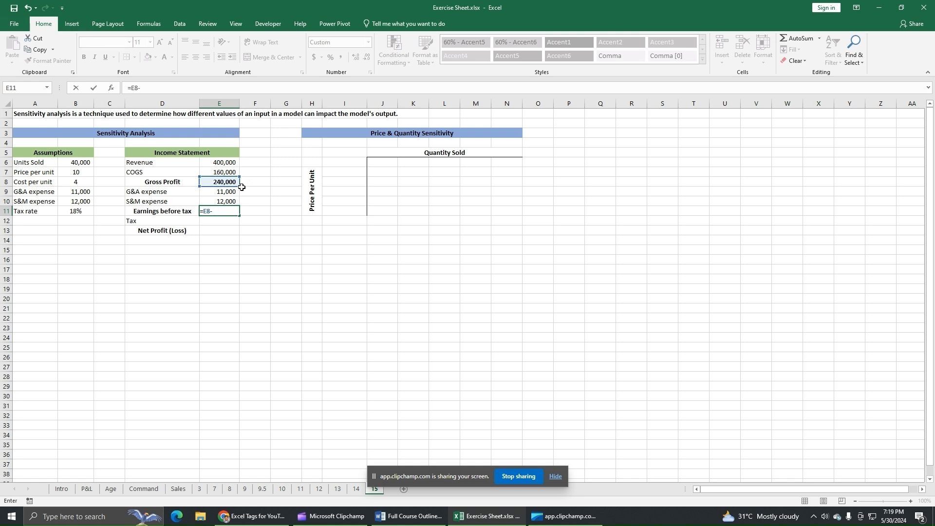
pyautogui.click(238, 193)
pyautogui.write('-')
pyautogui.click(229, 202)
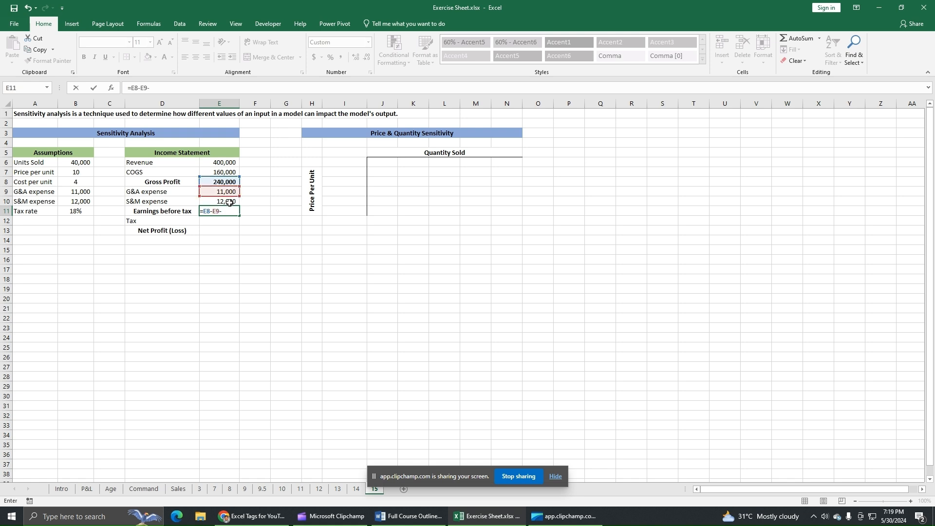
pyautogui.press('Return')
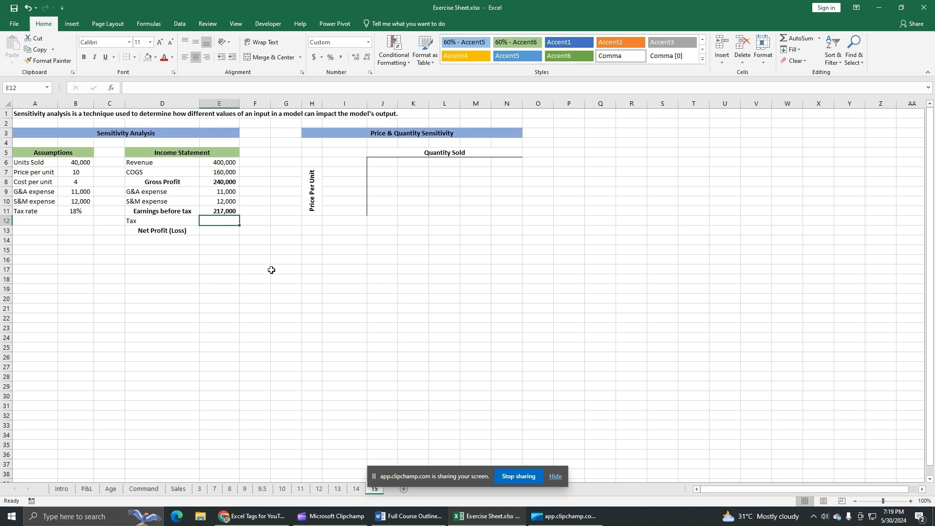
# Calculate Tax in E12 only when earnings before tax are positive, with the formula =IF(E11>0,E11*B11,0).
pyautogui.write('=')
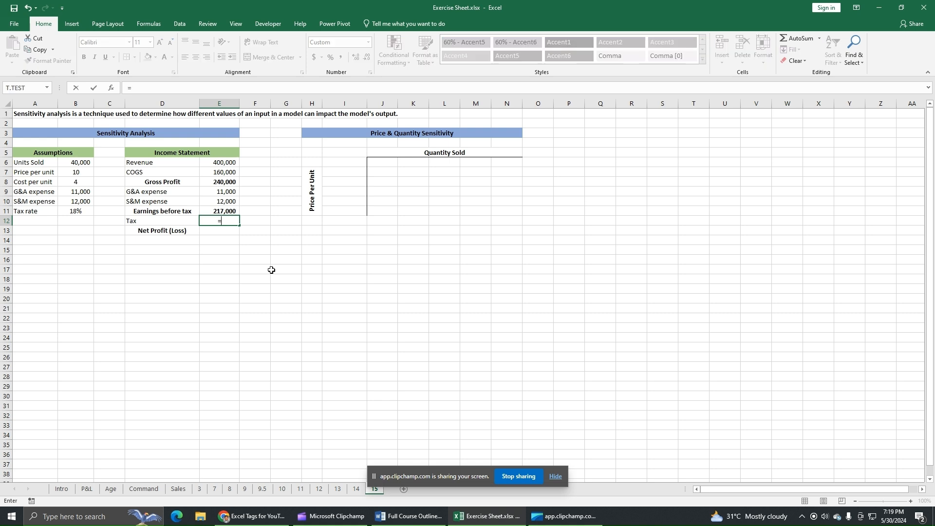
pyautogui.write('if')
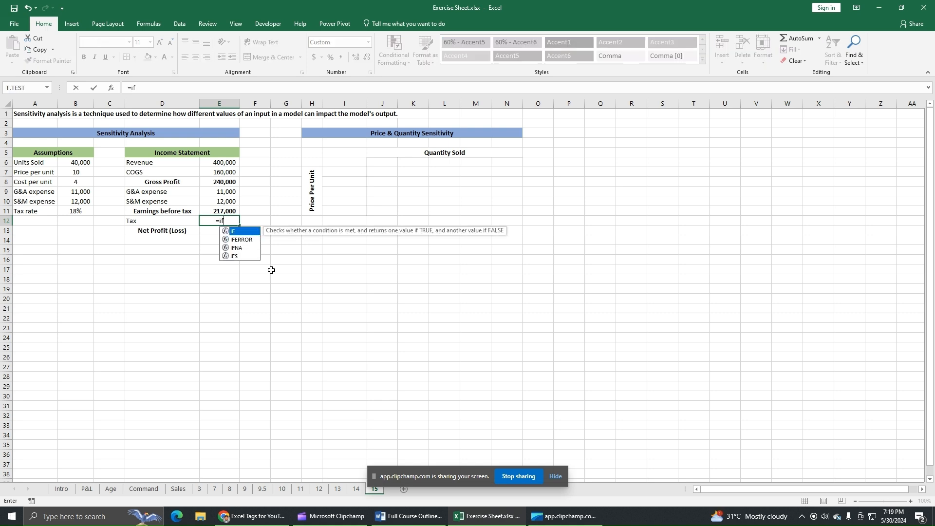
pyautogui.write('(')
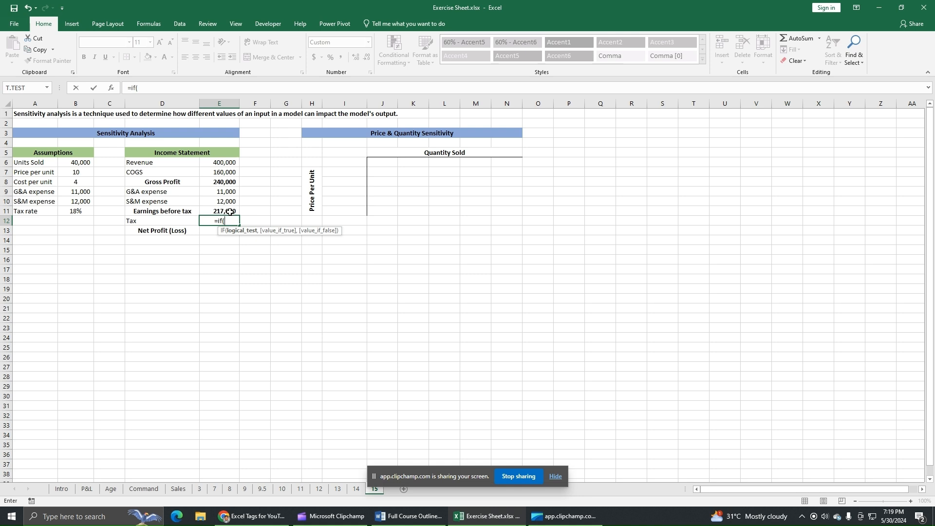
pyautogui.click(233, 211)
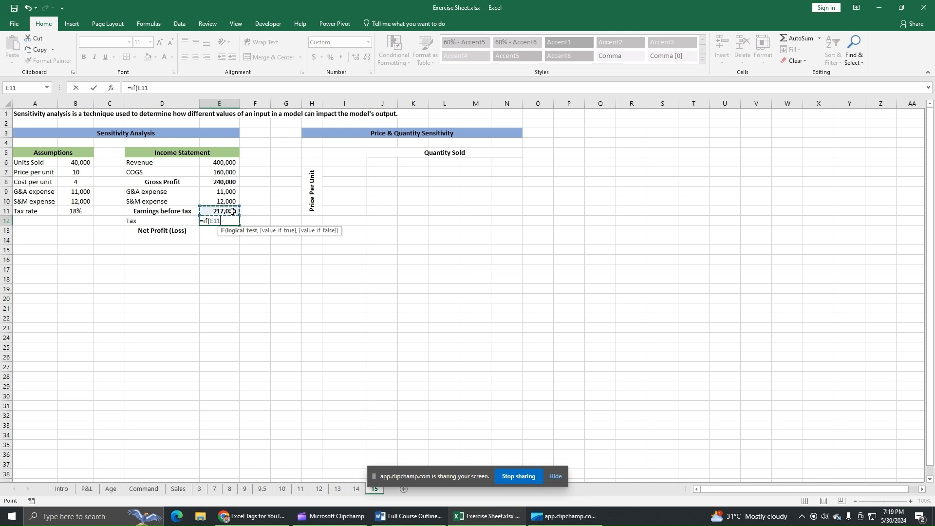
pyautogui.write('>')
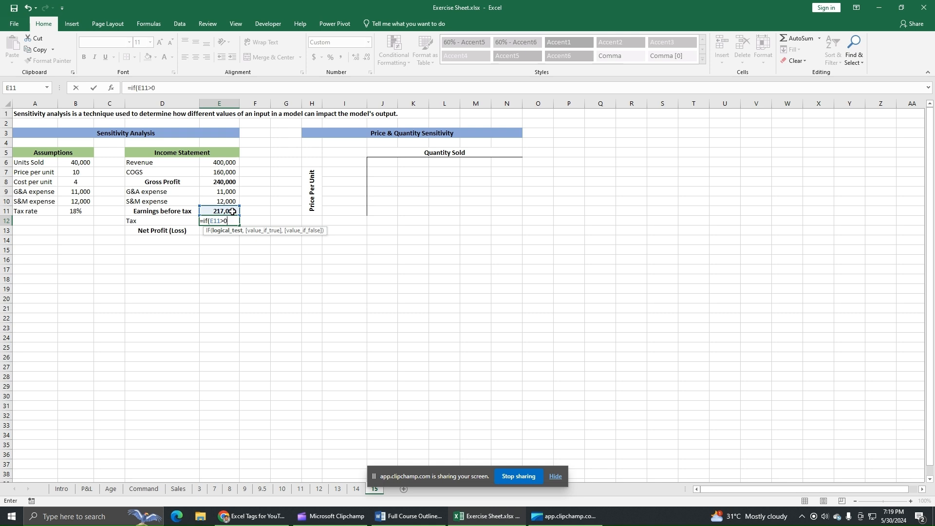
pyautogui.write('0,')
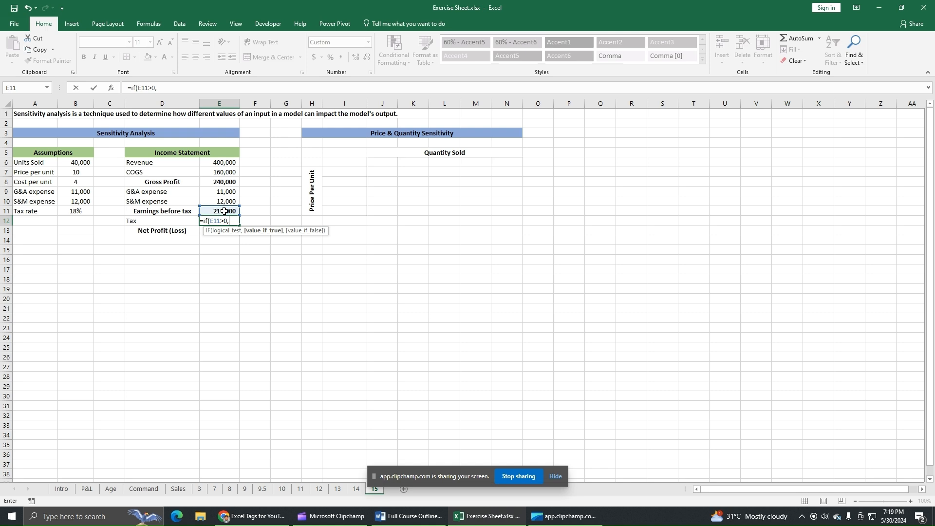
pyautogui.click(223, 211)
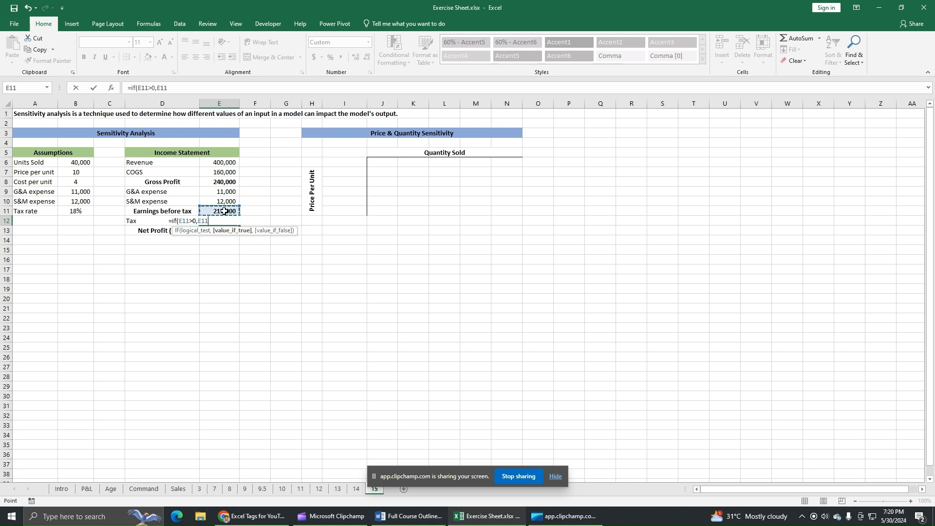
pyautogui.write('*')
pyautogui.click(82, 214)
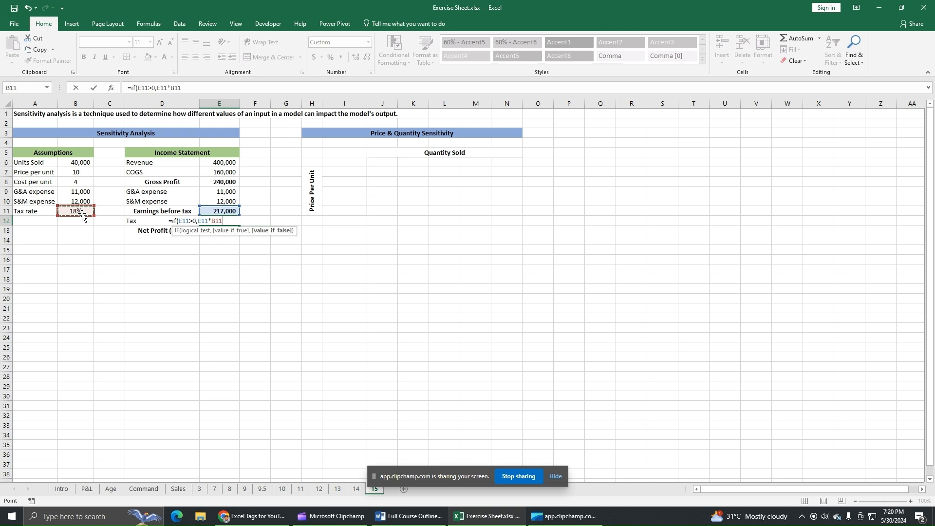
pyautogui.write(',0')
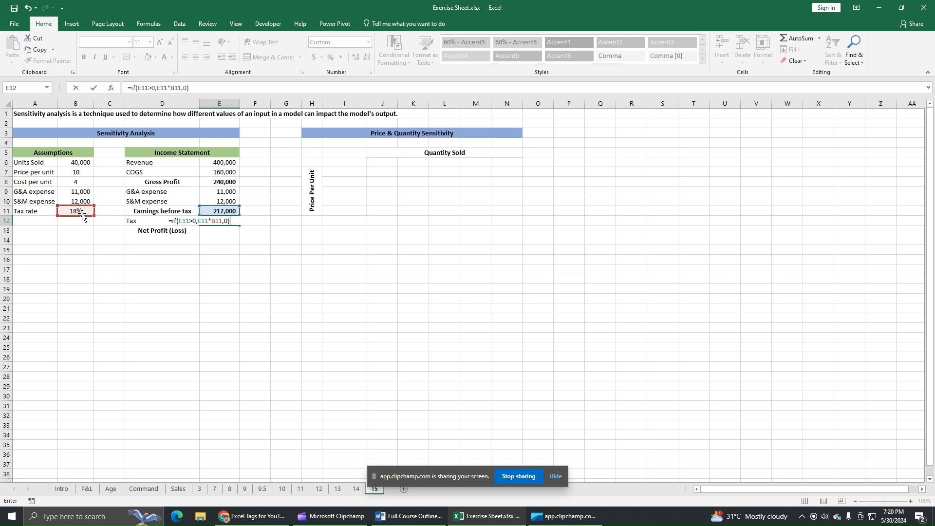
pyautogui.press('Return')
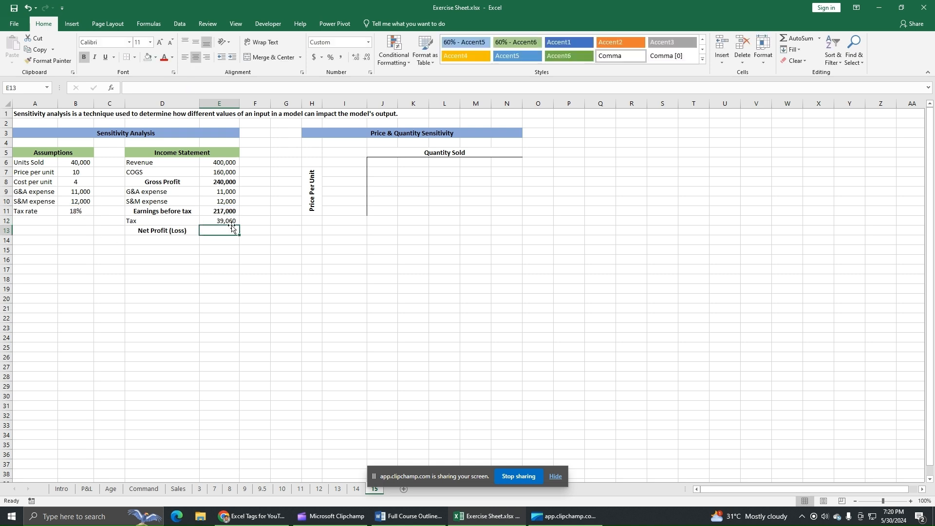
pyautogui.click(228, 223)
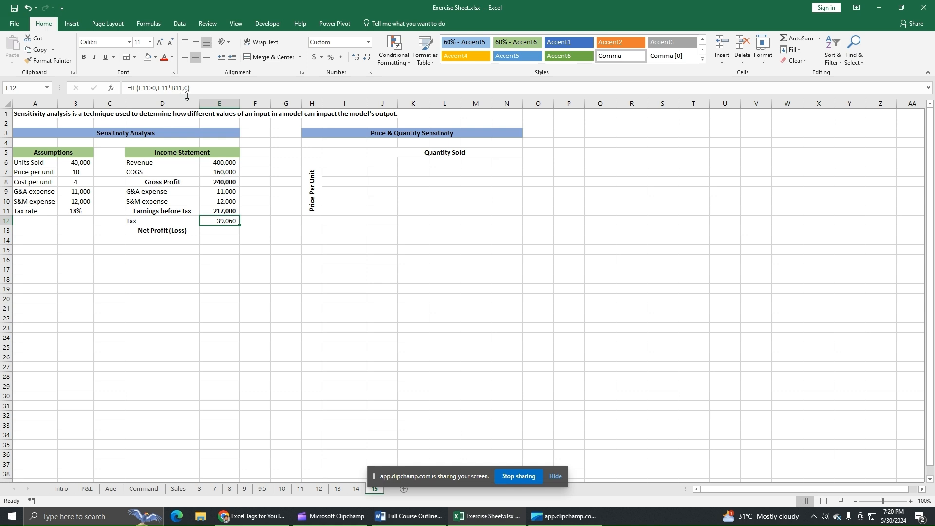
# Calculate Net Profit (Loss) in E13 by subtracting Tax from Earnings before tax with the formula =E11-E12.
pyautogui.click(231, 233)
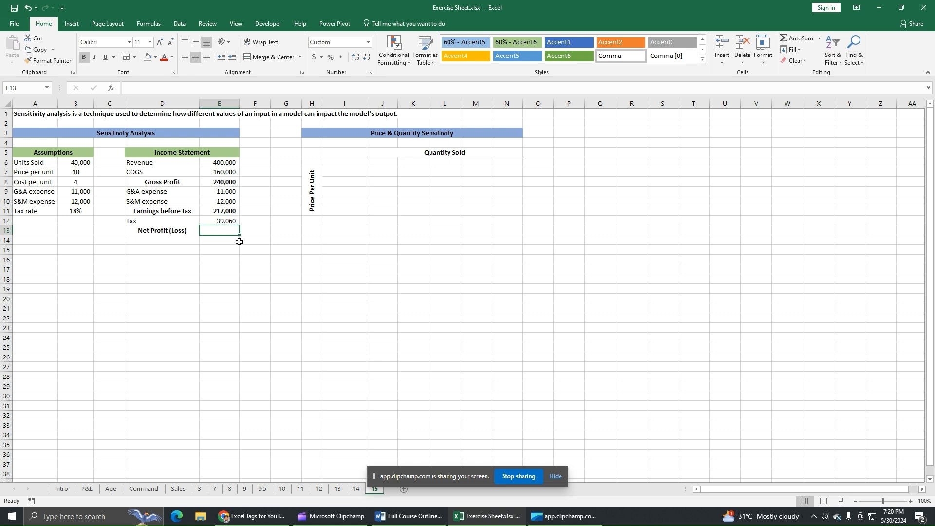
pyautogui.write('=')
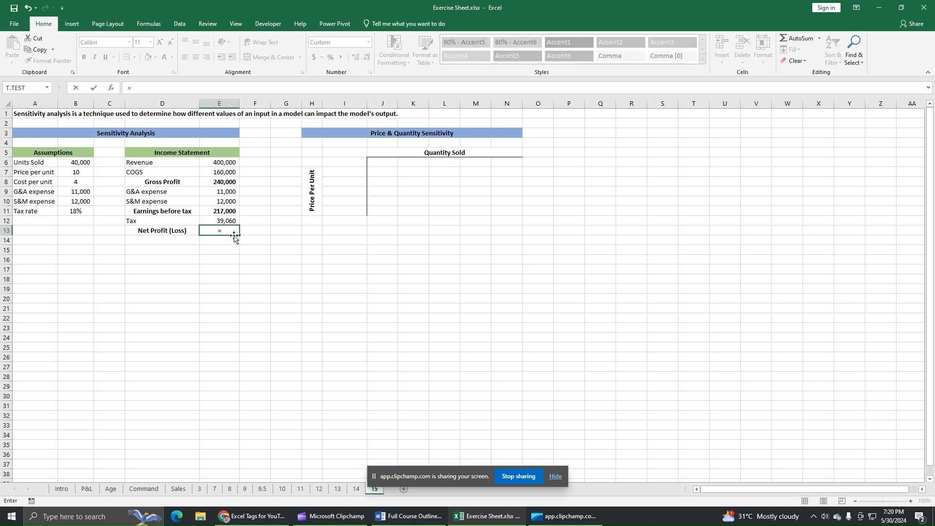
pyautogui.click(218, 213)
pyautogui.write('-')
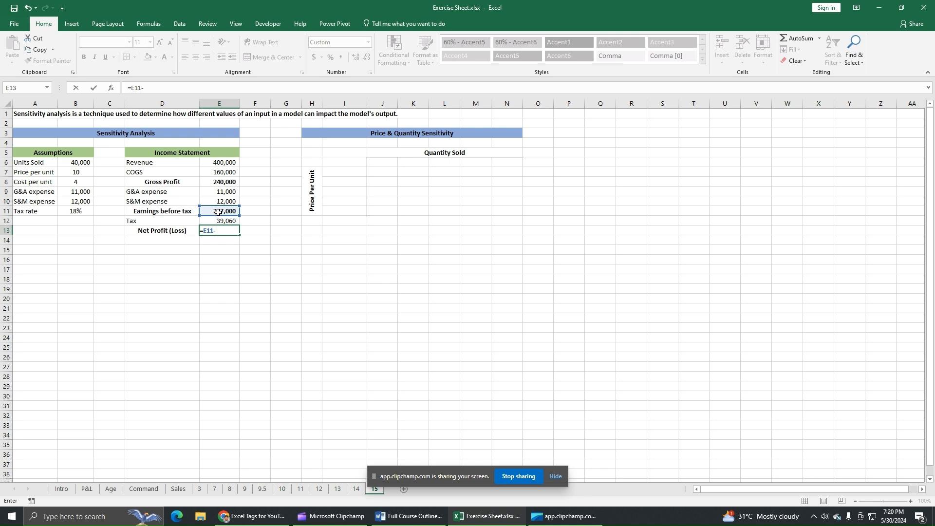
pyautogui.click(225, 220)
pyautogui.press('Return')
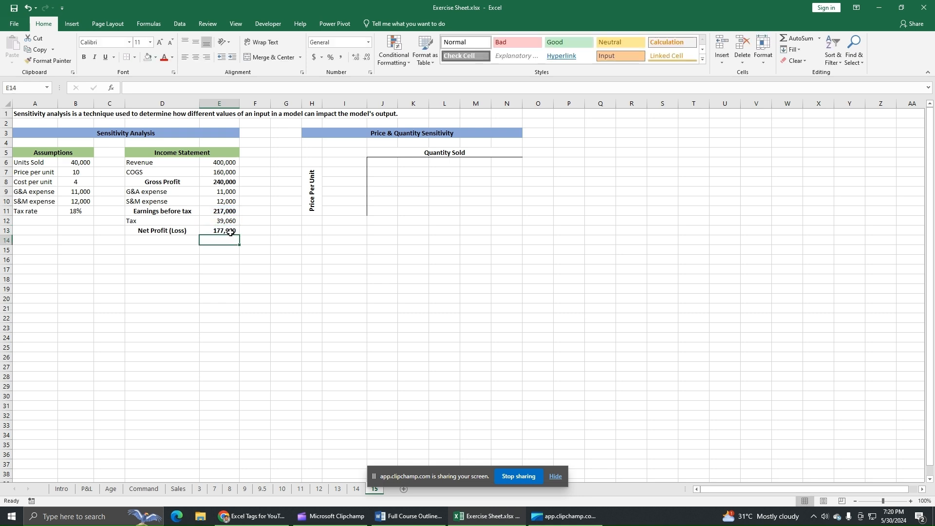
# Examine the Net Profit result in E13 and the assumptions in B6:B11 that drive it.
pyautogui.click(229, 232)
pyautogui.click(288, 259)
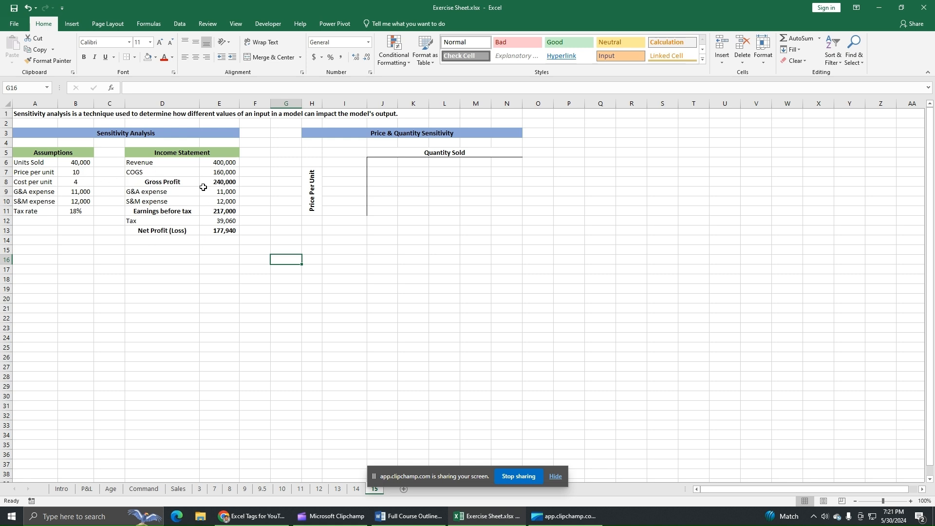
pyautogui.click(77, 165)
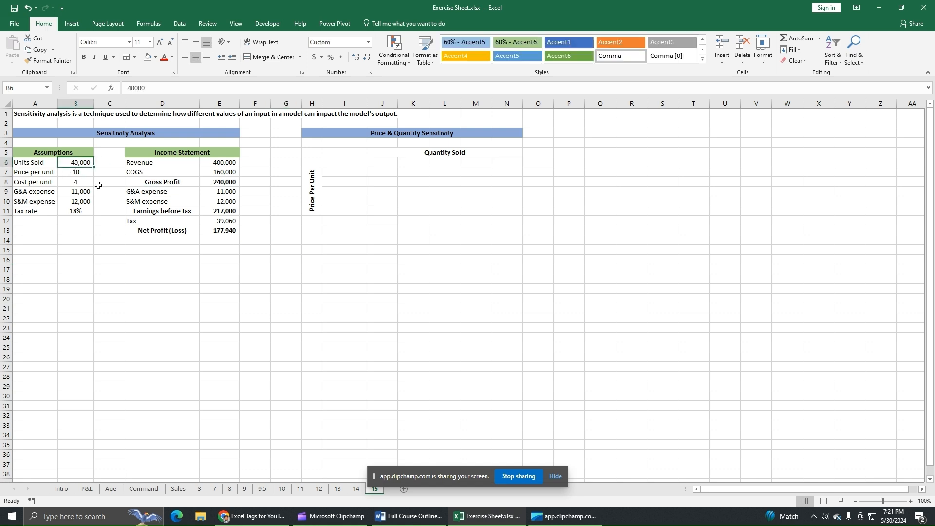
pyautogui.click(78, 174)
pyautogui.click(83, 184)
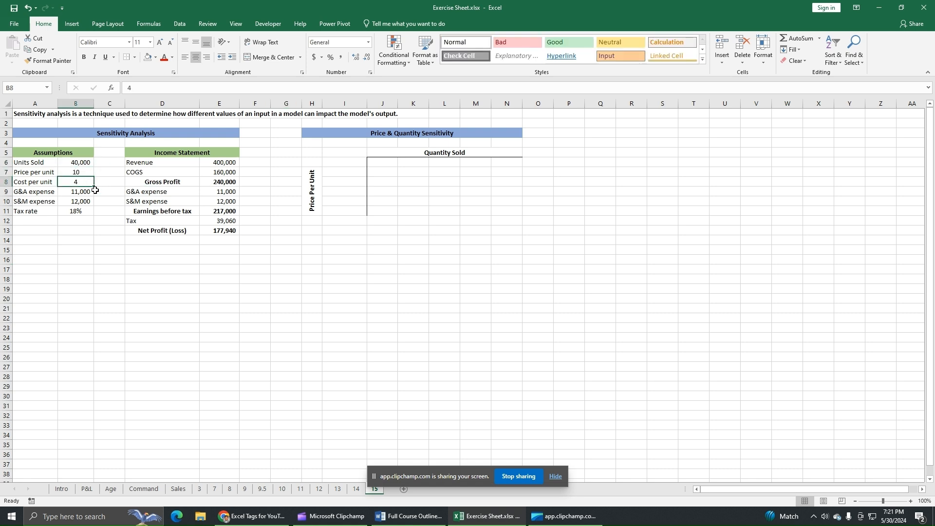
pyautogui.click(84, 192)
pyautogui.click(85, 202)
pyautogui.click(88, 211)
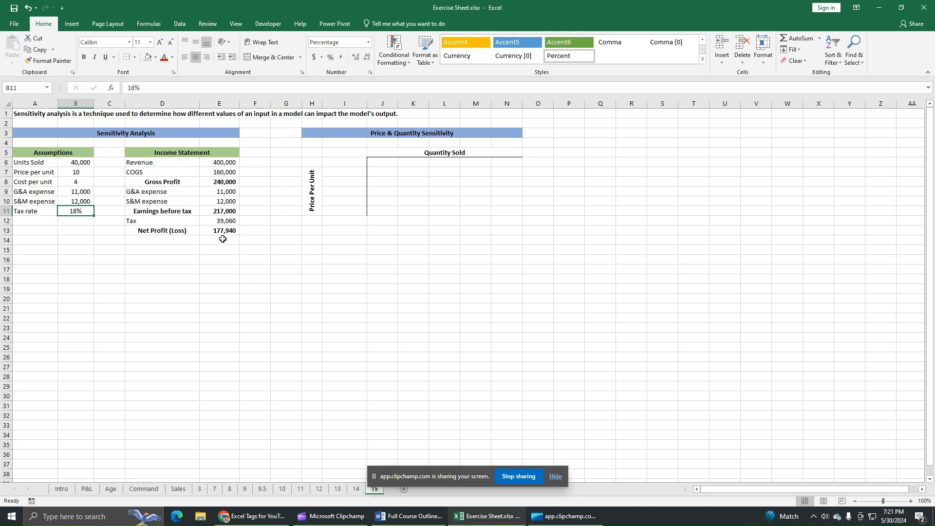
# Copy the Units Sold value of 40,000 from B6 into L6 under the Quantity Sold heading.
pyautogui.click(448, 164)
pyautogui.click(78, 163)
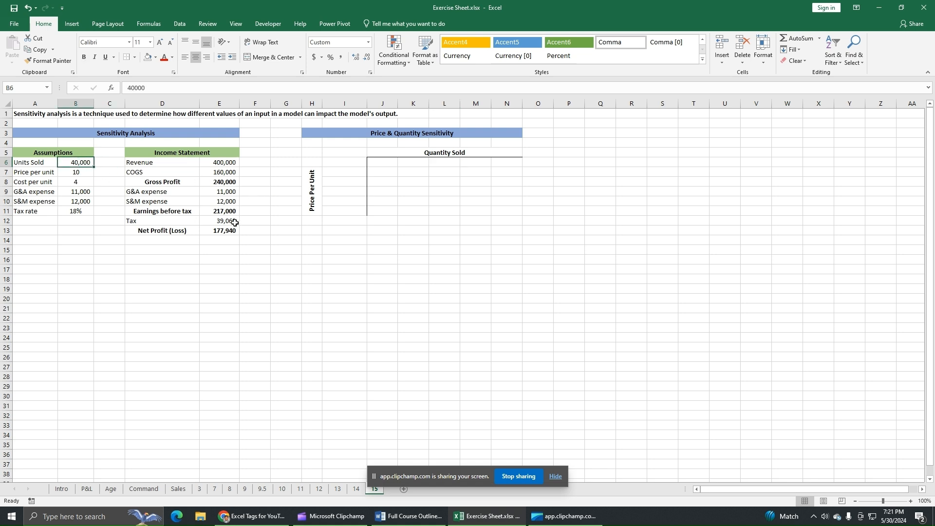
pyautogui.hotkey('ctrl', 'c')
pyautogui.click(439, 167)
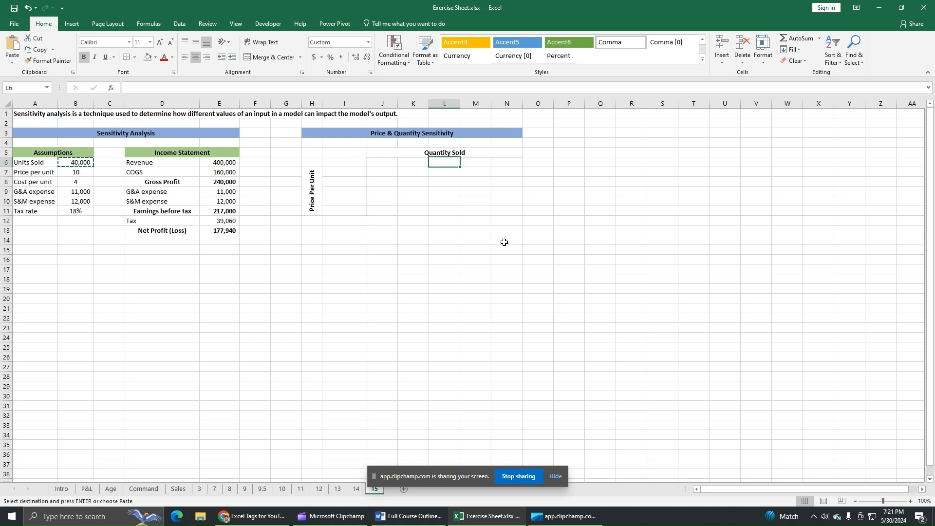
pyautogui.hotkey('ctrl', 'v')
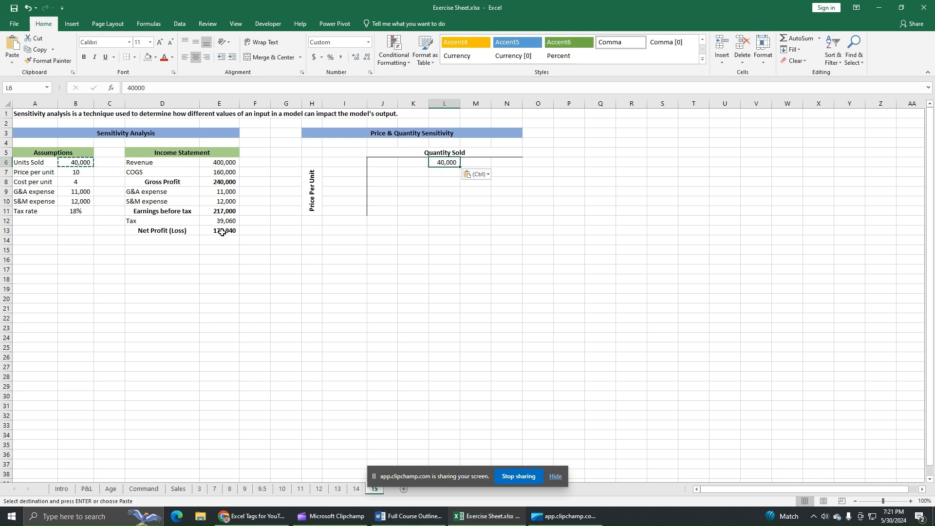
pyautogui.click(81, 162)
pyautogui.rightClick(82, 162)
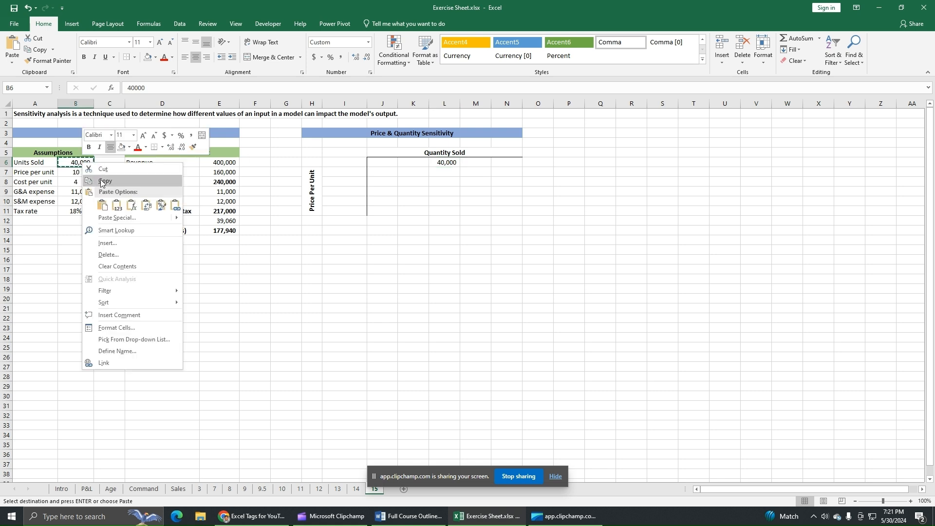
pyautogui.click(102, 181)
pyautogui.click(441, 164)
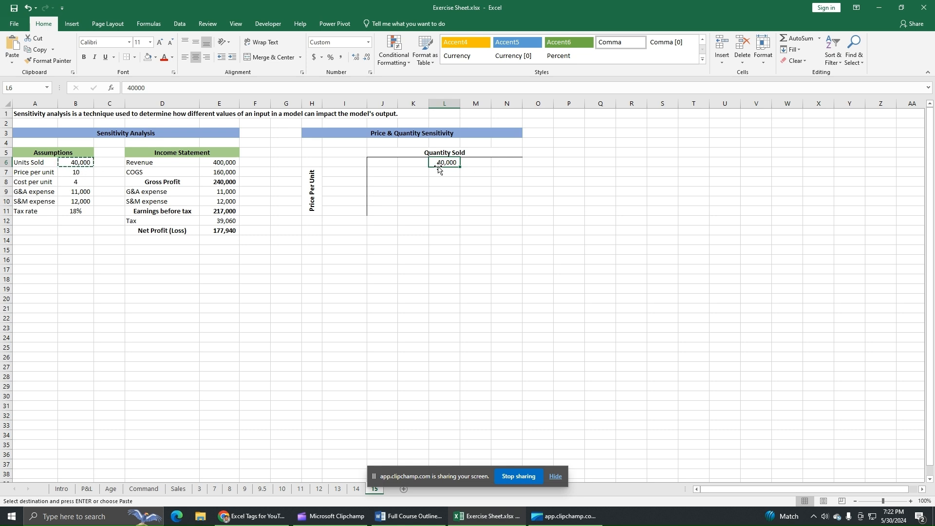
# Link the blank cell L18 to the Units Sold assumption with the formula =B6.
pyautogui.click(447, 276)
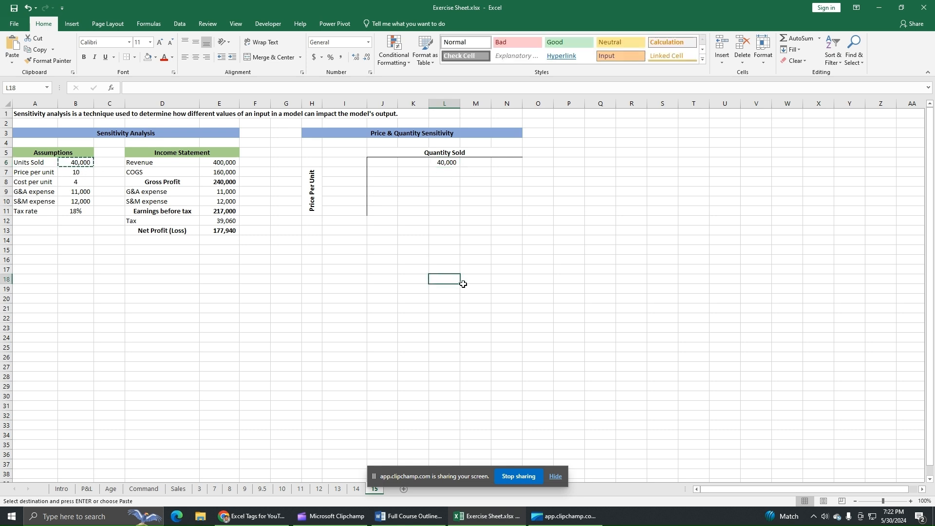
pyautogui.write('=')
pyautogui.click(84, 160)
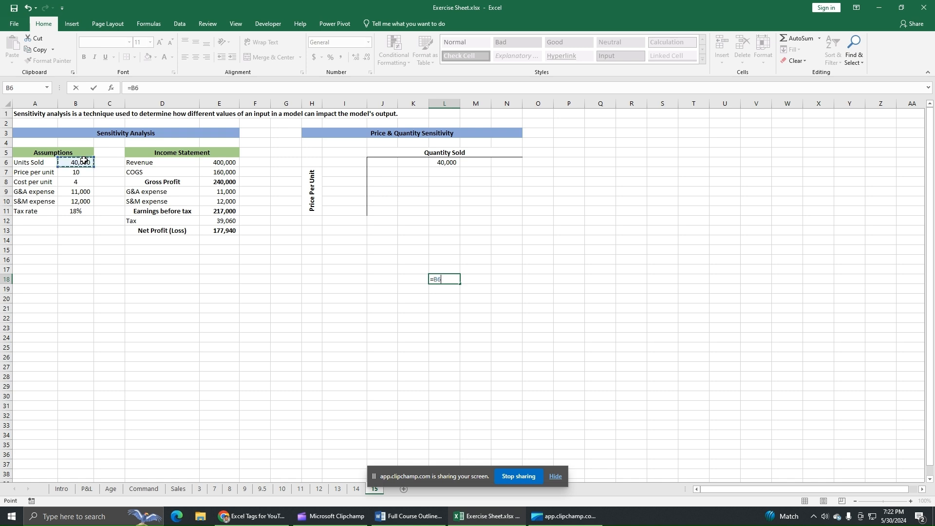
pyautogui.press('Return')
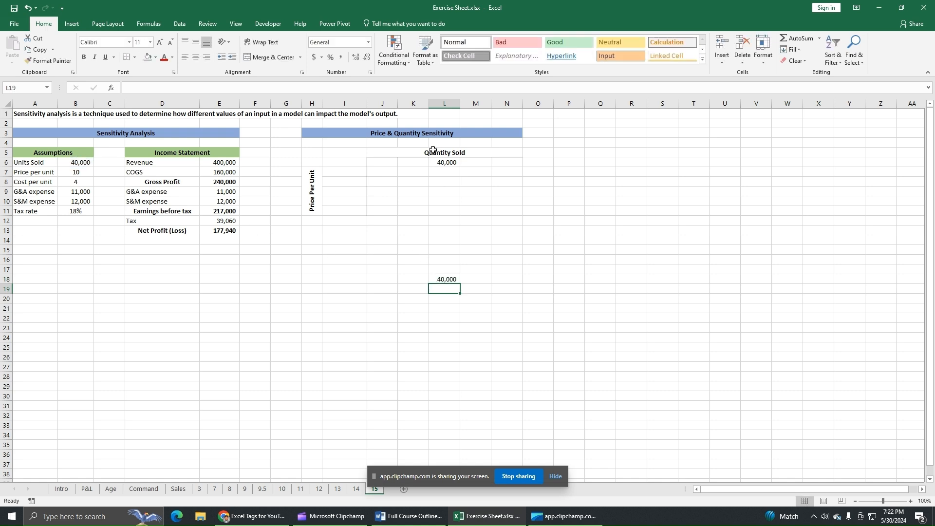
# Clear the linked Units Sold formula from L18.
pyautogui.click(446, 278)
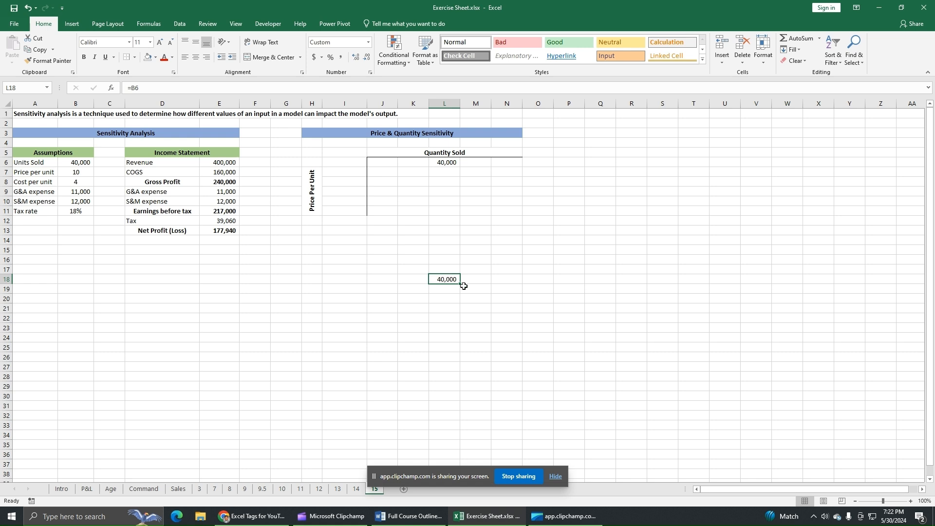
pyautogui.press('F2')
pyautogui.press('BackSpace')
pyautogui.press('BackSpace')
pyautogui.press('BackSpace')
pyautogui.press('Return')
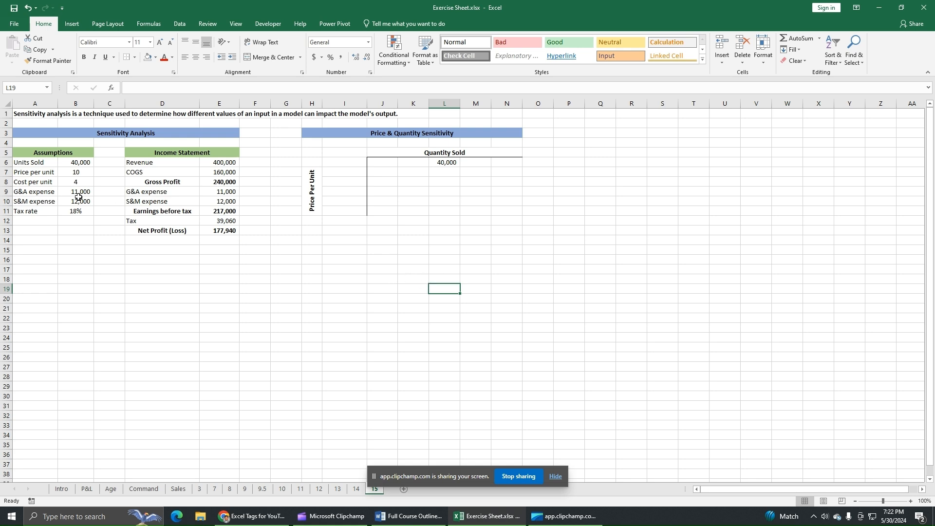
# Copy the Price per unit value of 10 from B7 into I9 beside the Price Per Unit label.
pyautogui.click(84, 173)
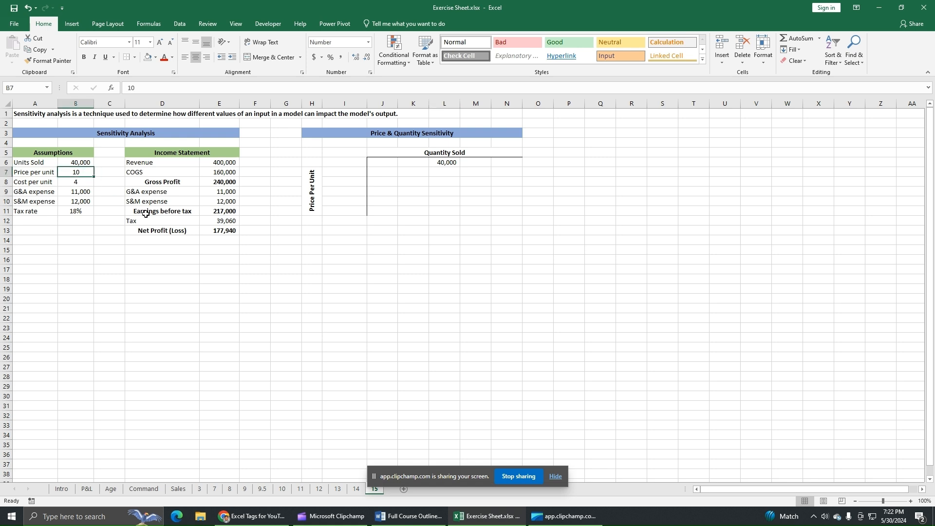
pyautogui.hotkey('ctrl', 'c')
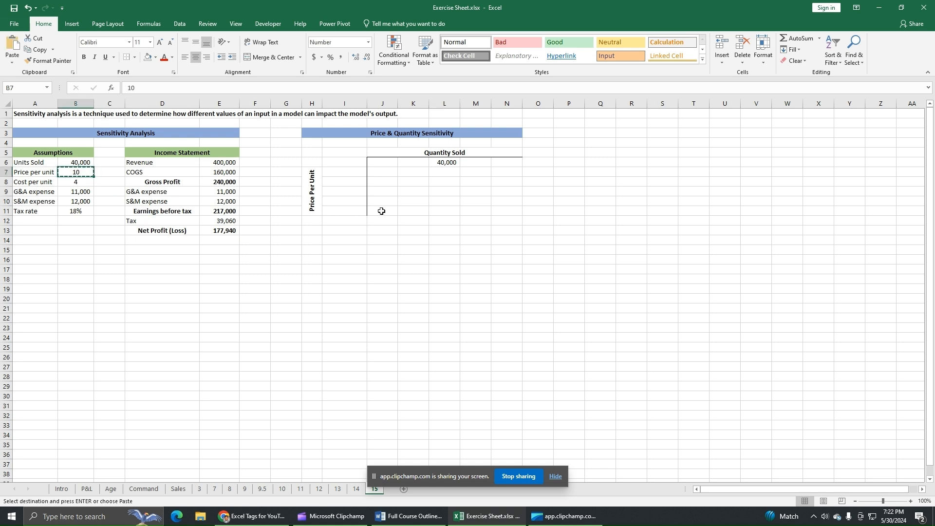
pyautogui.click(359, 191)
pyautogui.rightClick(353, 192)
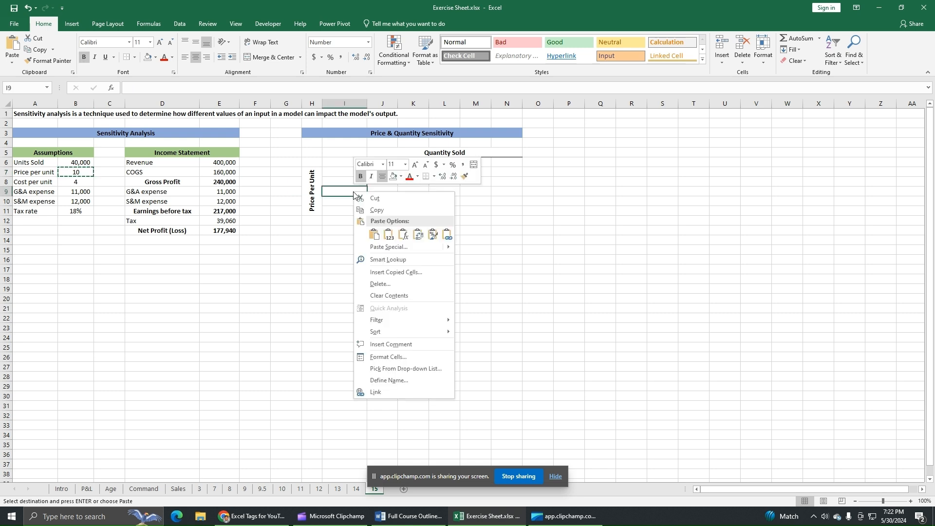
pyautogui.click(377, 235)
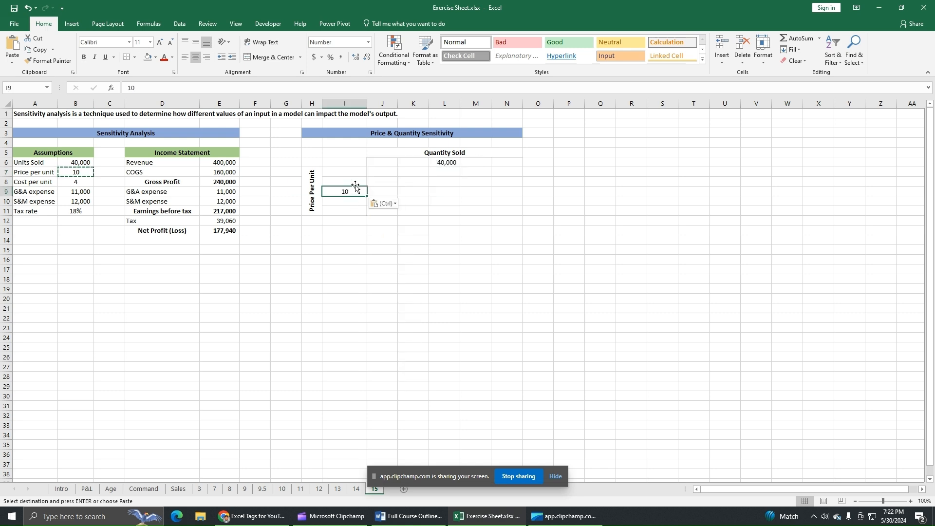
# Enter =L6-5000 in K6 under Quantity Sold and fill the formula across to J6.
pyautogui.click(435, 163)
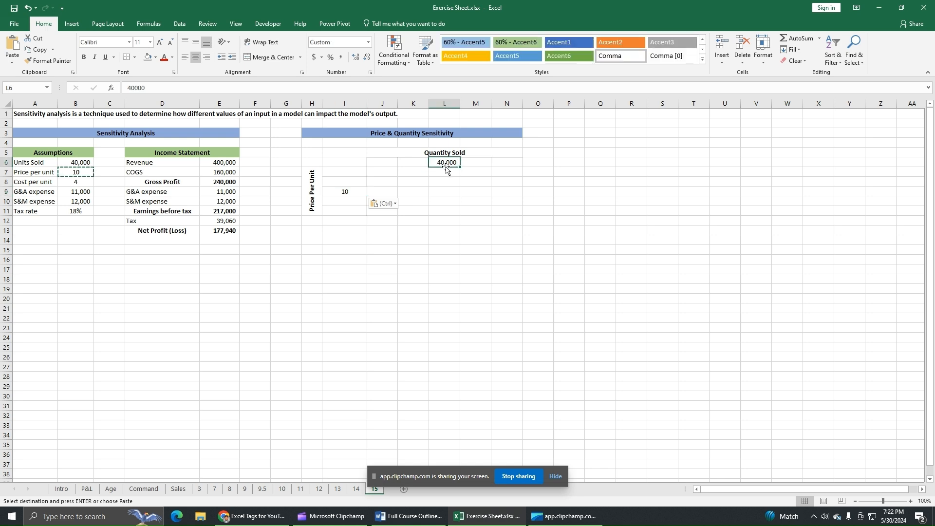
pyautogui.click(405, 166)
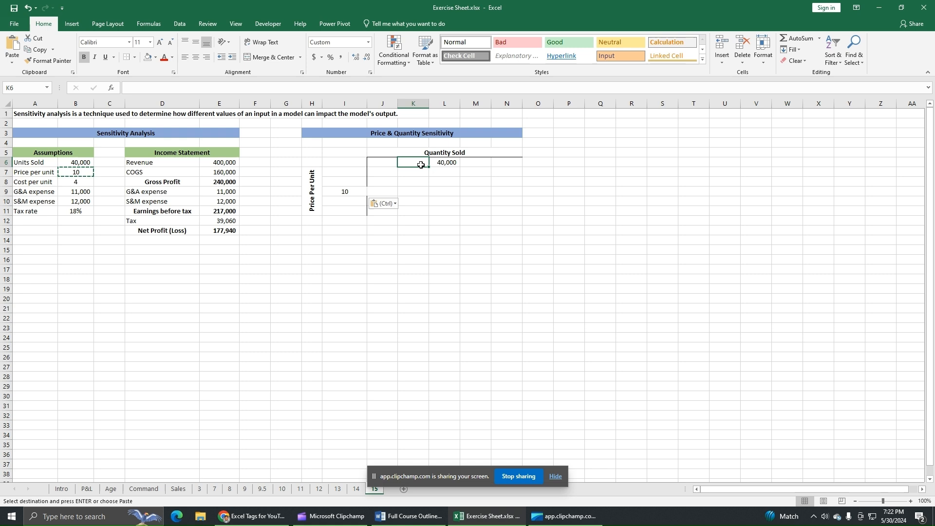
pyautogui.write('=')
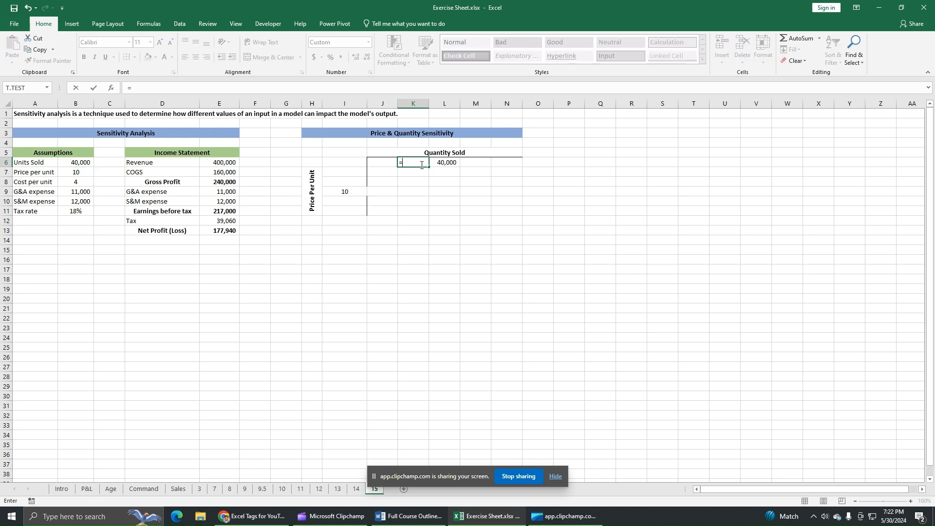
pyautogui.click(455, 162)
pyautogui.write('-5000')
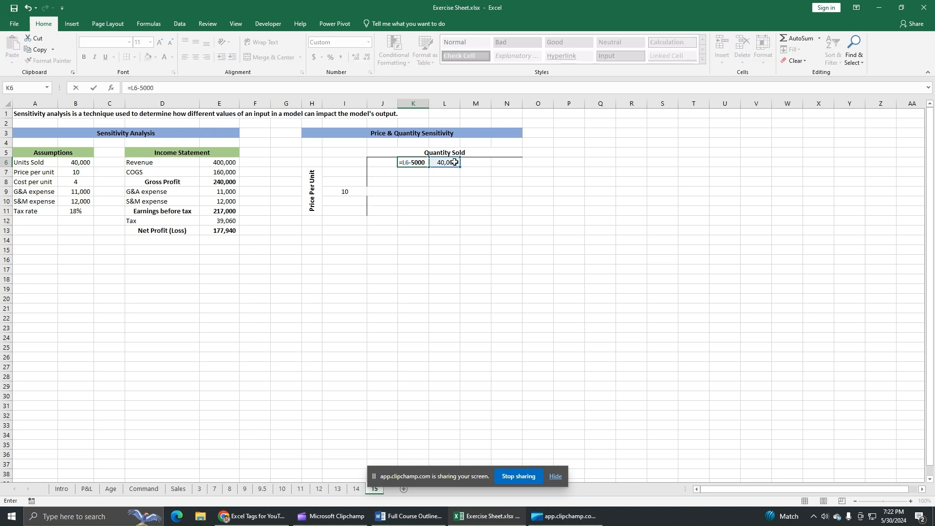
pyautogui.press('Return')
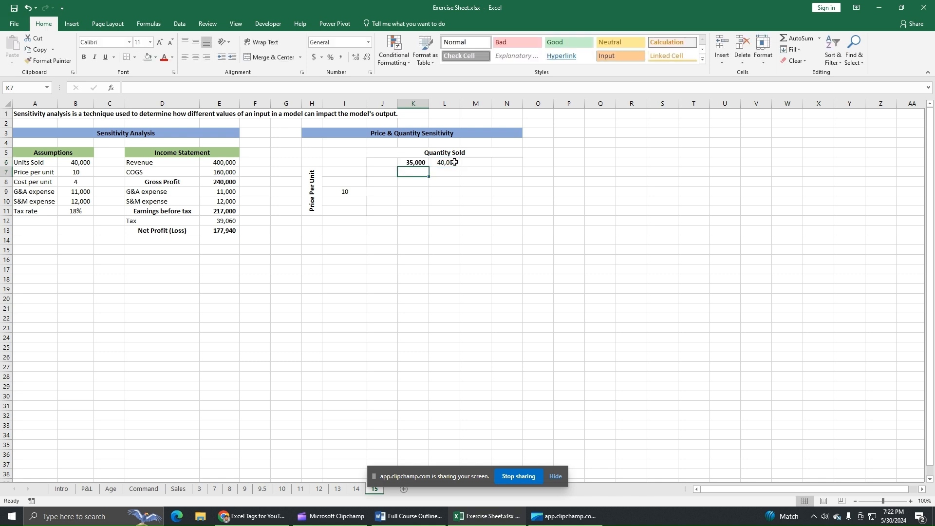
pyautogui.click(405, 163)
pyautogui.moveTo(429, 166); pyautogui.dragTo(378, 171)
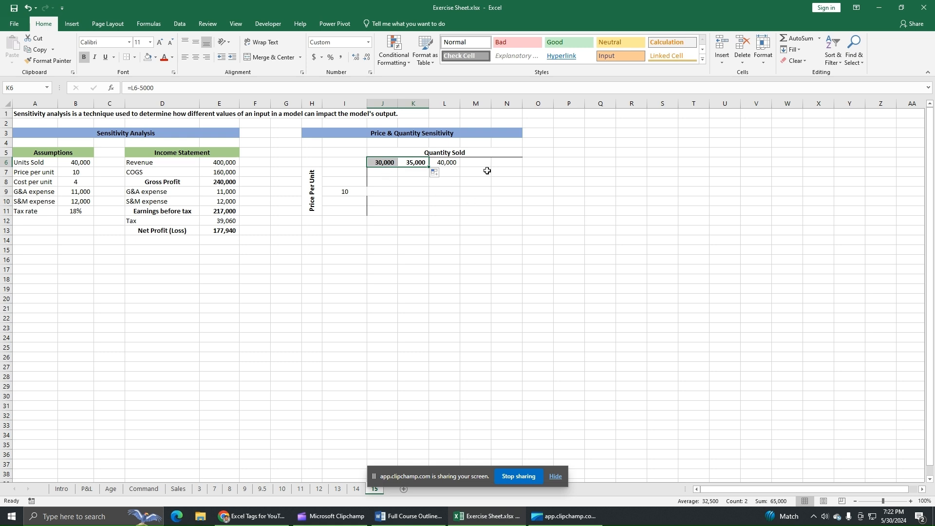
# Enter =L6+5000 in M6 and fill the formula across to N6 to complete the Quantity Sold row.
pyautogui.click(473, 164)
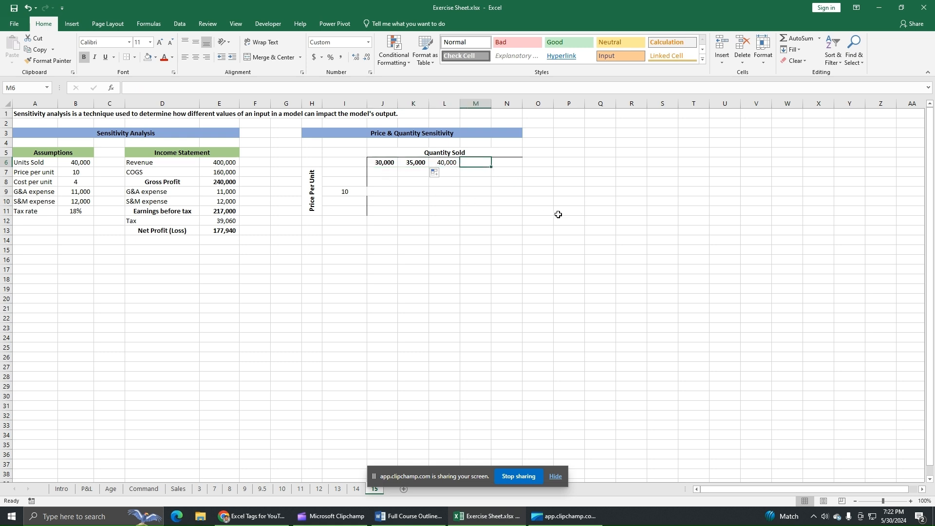
pyautogui.write('=')
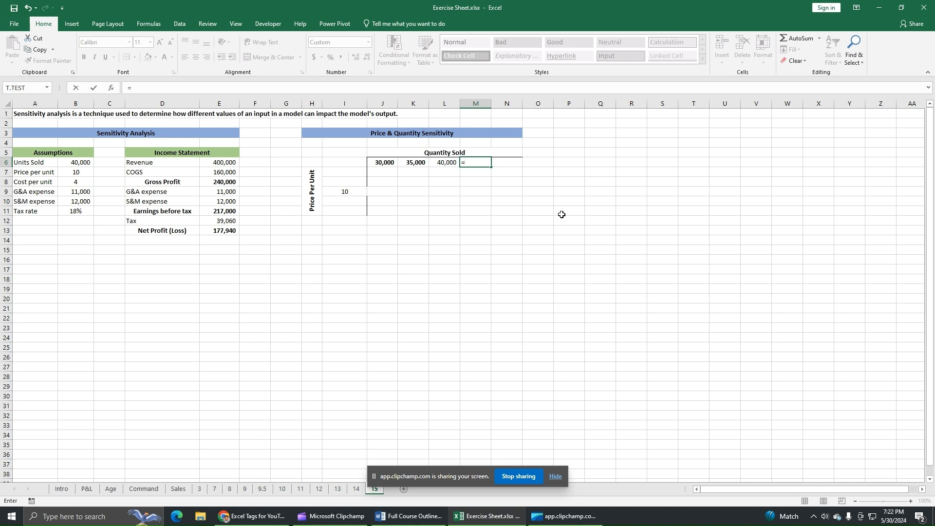
pyautogui.click(450, 164)
pyautogui.write('+5000')
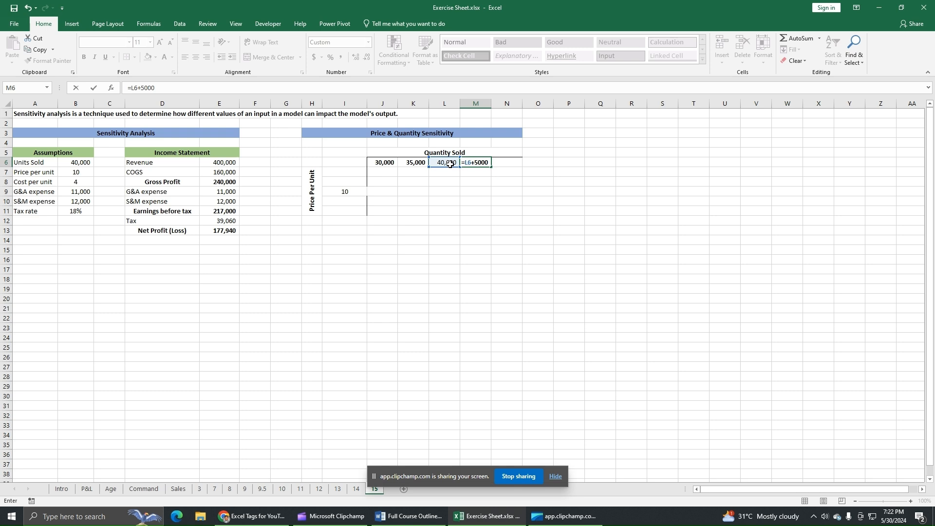
pyautogui.press('Return')
pyautogui.click(477, 164)
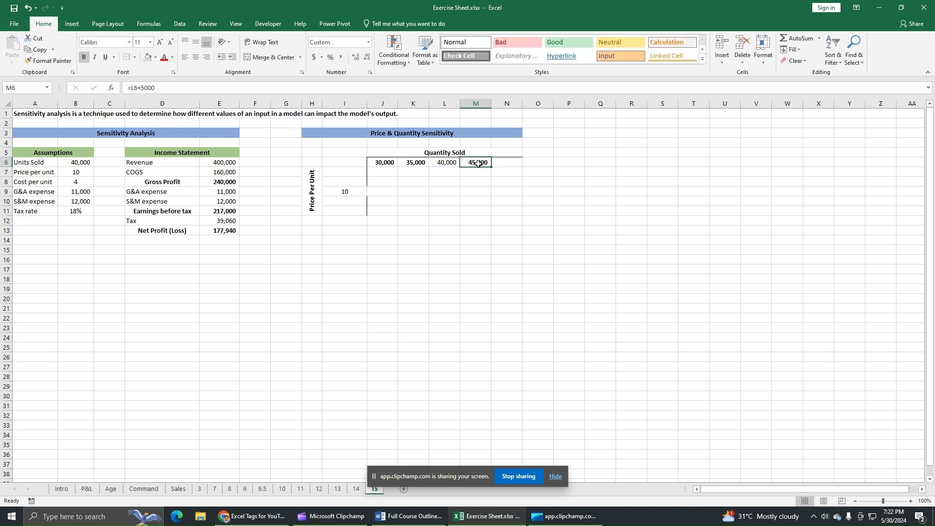
pyautogui.moveTo(493, 169); pyautogui.dragTo(517, 167)
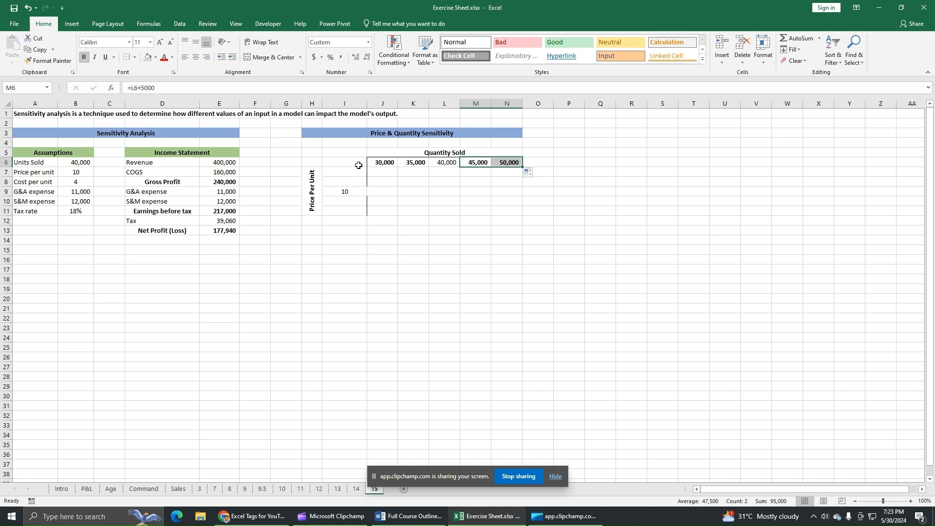
# Apply a right border to I6:I11 to restore the vertical line beside the price column.
pyautogui.moveTo(358, 166); pyautogui.dragTo(358, 211)
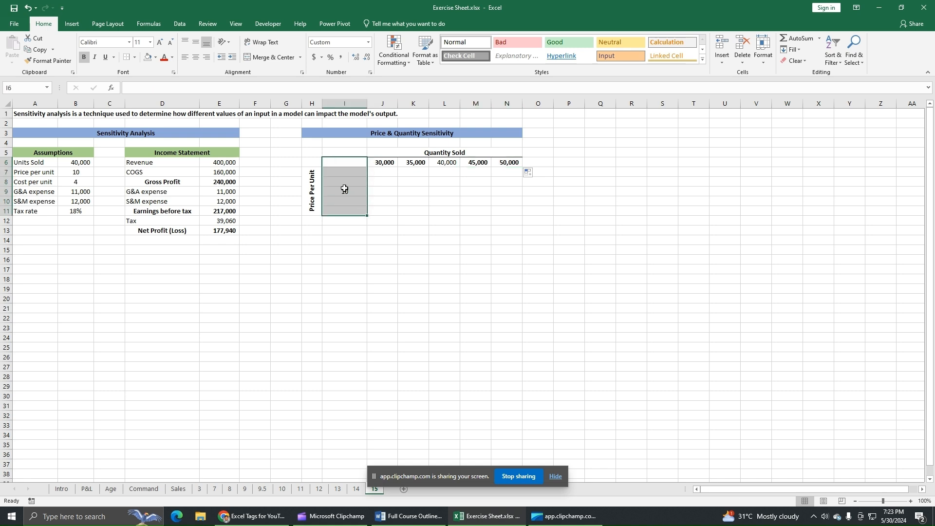
pyautogui.click(129, 59)
pyautogui.click(382, 222)
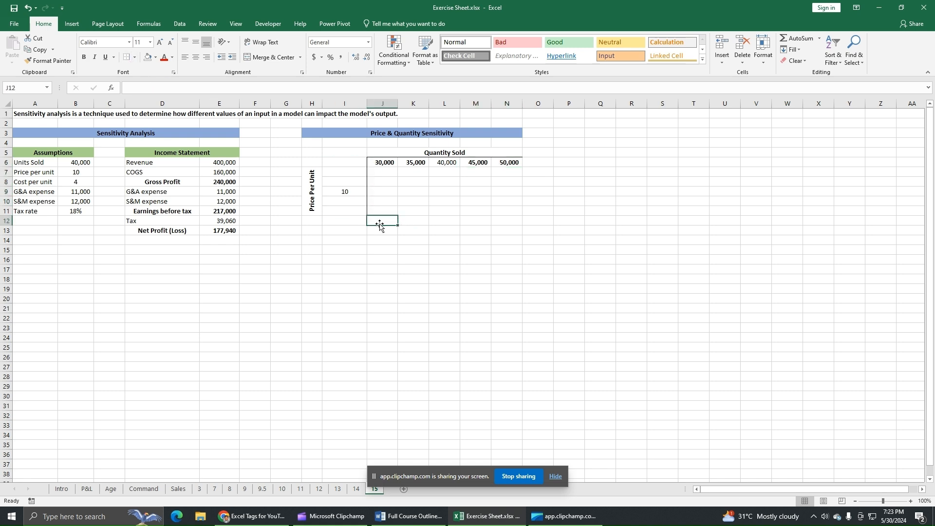
# Enter =I9-1 in I8 beside Price Per Unit and fill the formula up to I7.
pyautogui.click(356, 183)
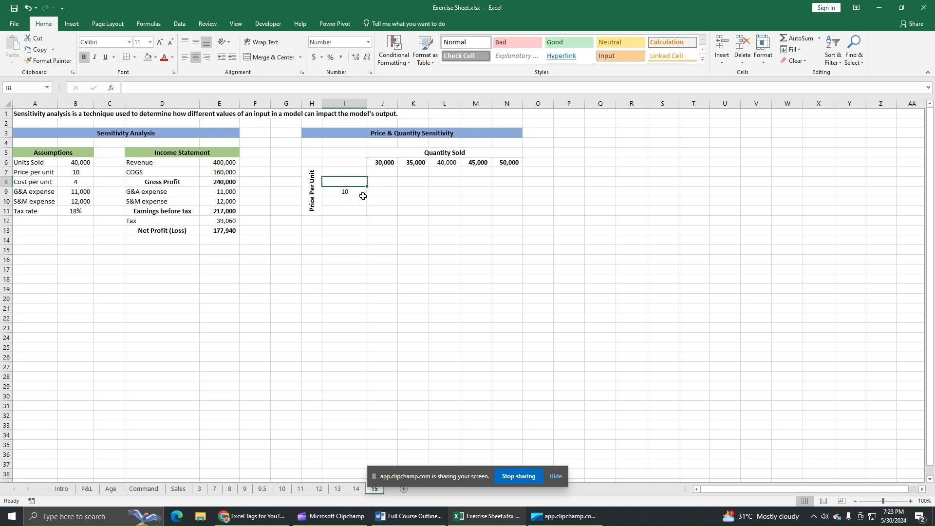
pyautogui.write('=')
pyautogui.click(341, 192)
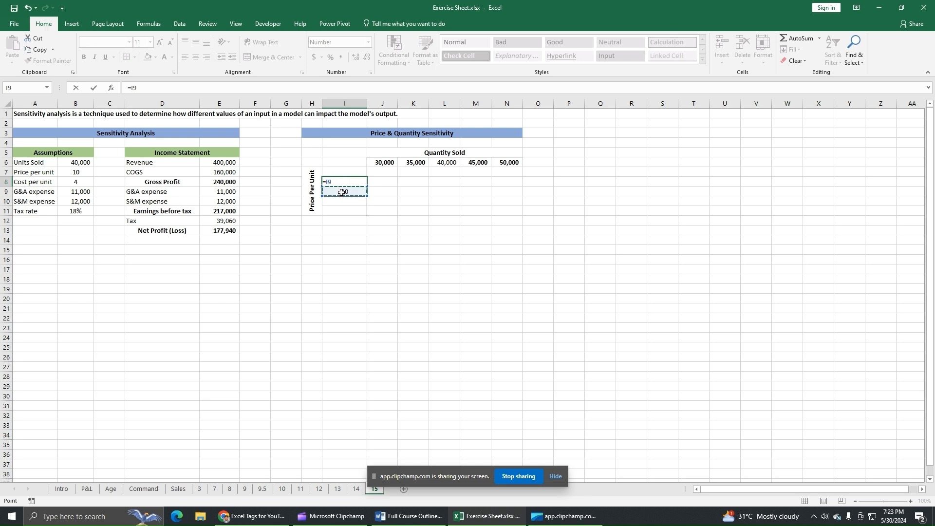
pyautogui.write('-1')
pyautogui.press('Return')
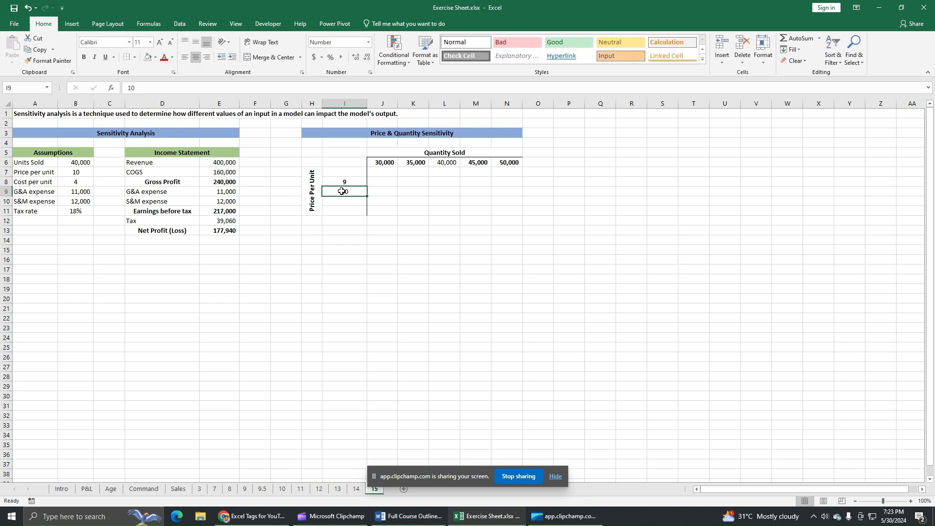
pyautogui.click(360, 183)
pyautogui.moveTo(367, 187); pyautogui.dragTo(366, 173)
# Enter =I9+1 in I10 and fill the formula down to I11 to complete the Price Per Unit column.
pyautogui.click(356, 200)
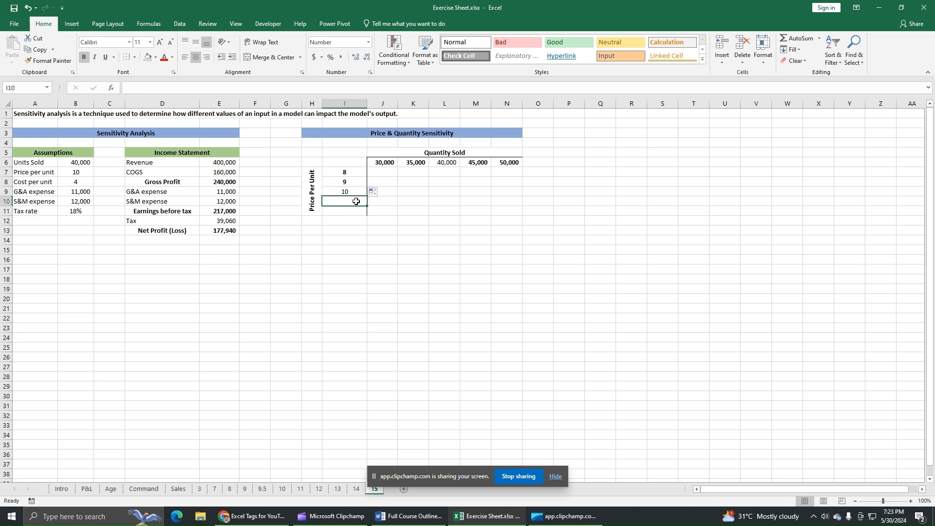
pyautogui.write('=')
pyautogui.click(335, 192)
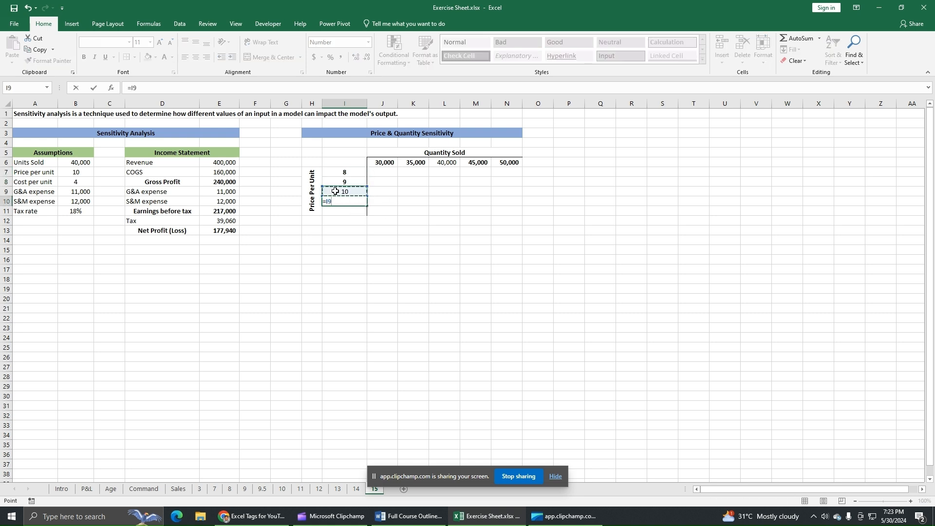
pyautogui.write('+1')
pyautogui.press('Return')
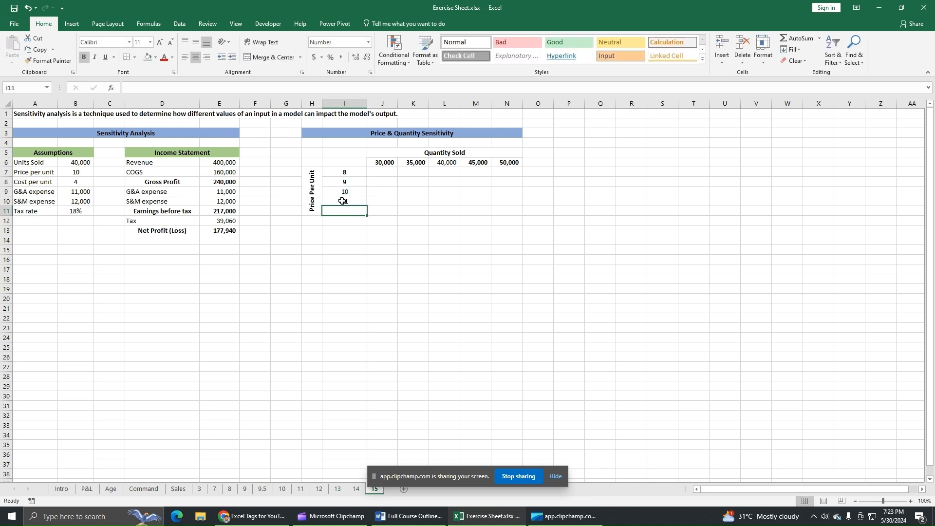
pyautogui.click(342, 201)
pyautogui.moveTo(367, 207); pyautogui.dragTo(368, 216)
pyautogui.click(389, 271)
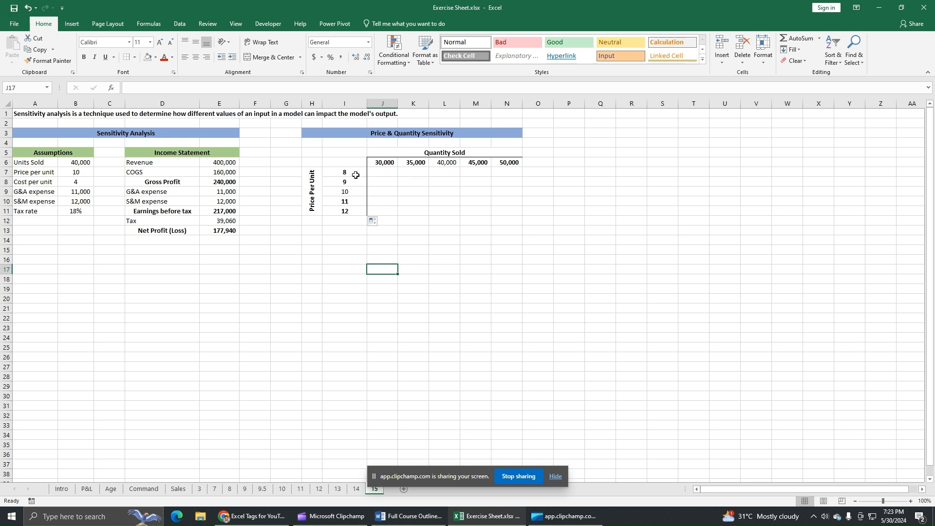
# Format the base price in I9 and the base quantity in L6 as bold with a dark red font.
pyautogui.click(352, 191)
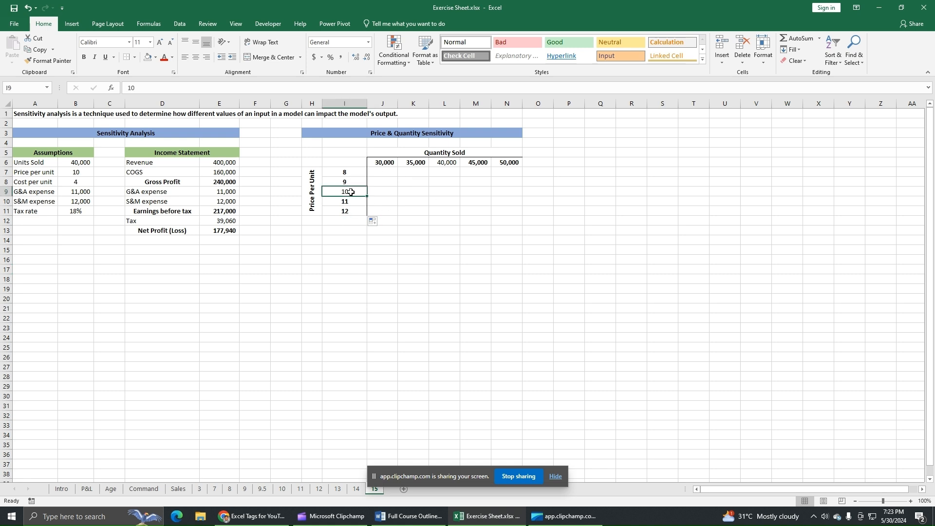
pyautogui.keyDown('ctrl'); pyautogui.click(453, 163); pyautogui.keyUp('ctrl')
pyautogui.click(172, 57)
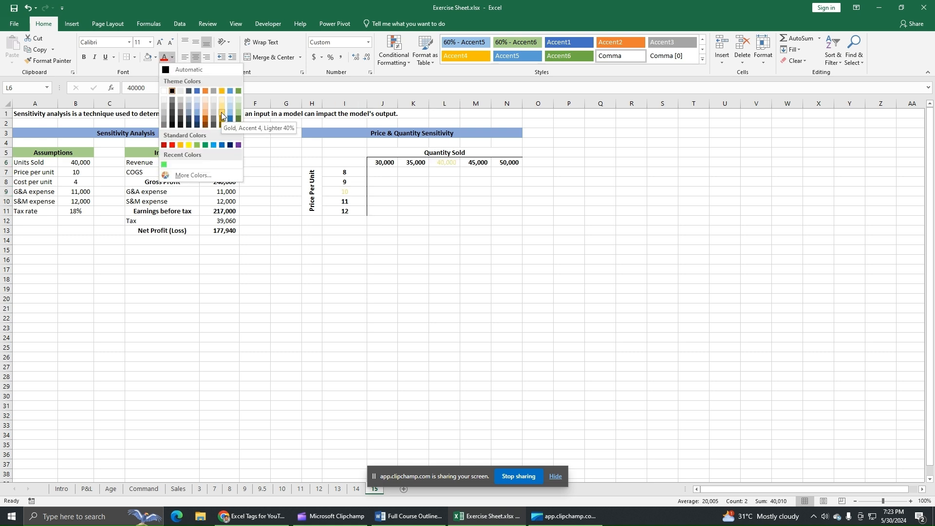
pyautogui.click(164, 145)
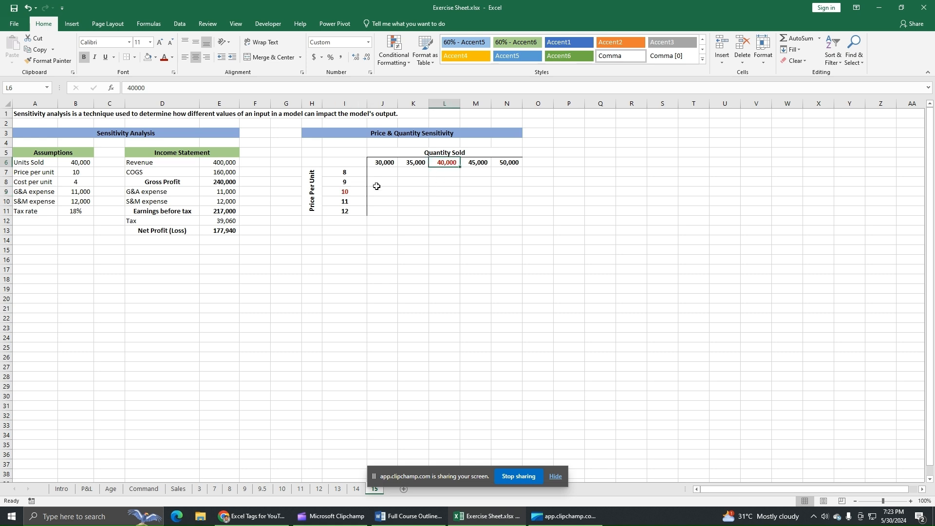
pyautogui.click(357, 190)
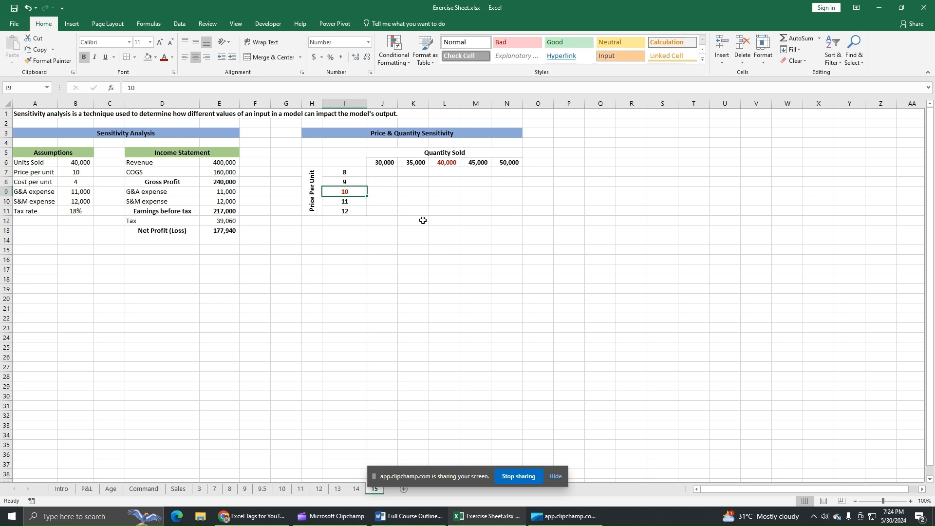
# Link the table's corner cell I6 to Net Profit (Loss) with the formula =E13.
pyautogui.click(346, 162)
pyautogui.write('=')
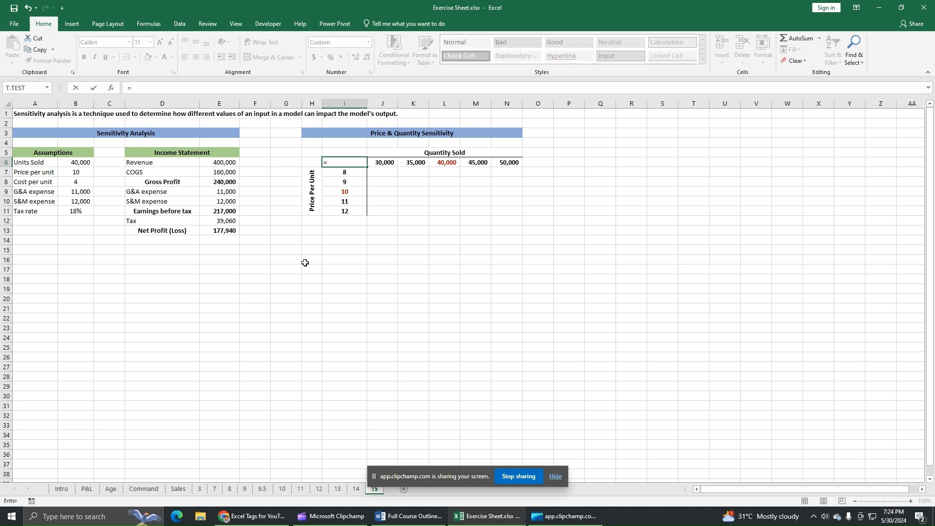
pyautogui.click(230, 232)
pyautogui.press('Return')
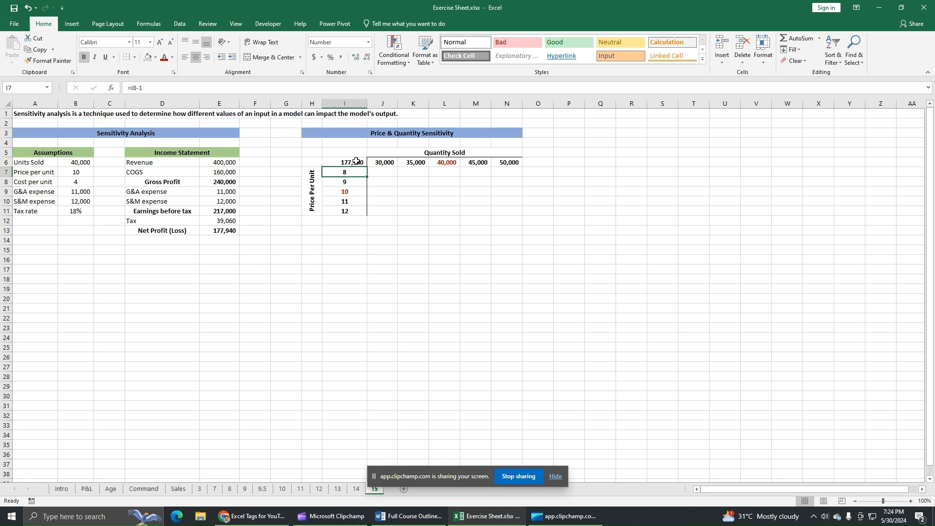
# Create a What-If data table over I6:N11 with row input cell $B$6 and column input cell $B$7.
pyautogui.moveTo(354, 164); pyautogui.dragTo(500, 212)
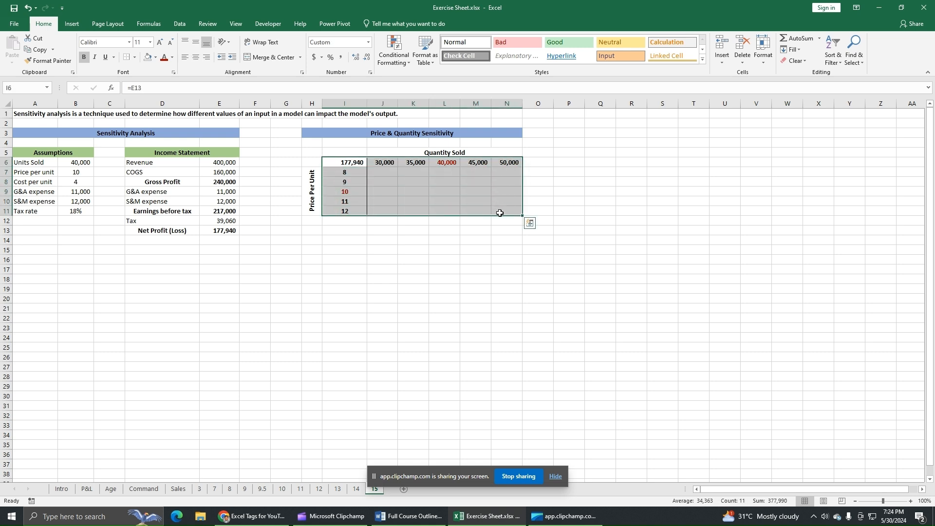
pyautogui.click(180, 26)
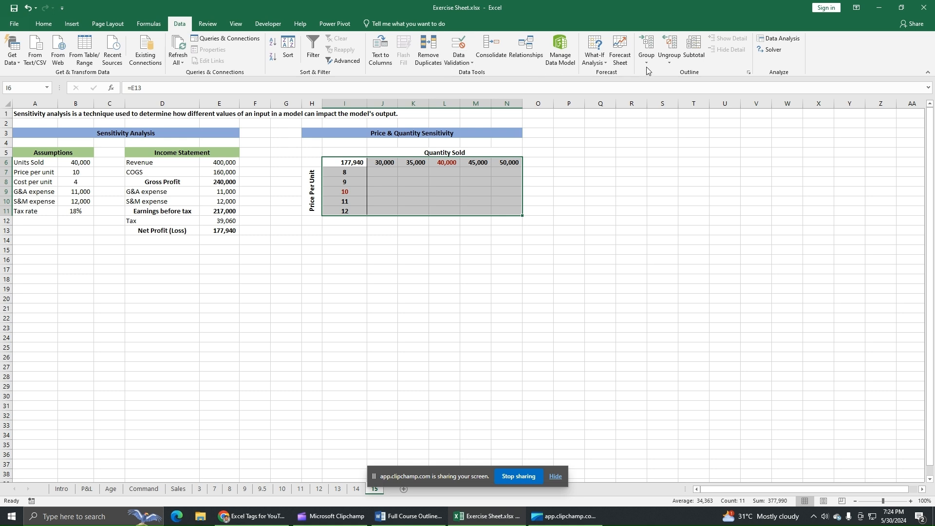
pyautogui.click(608, 64)
pyautogui.click(610, 92)
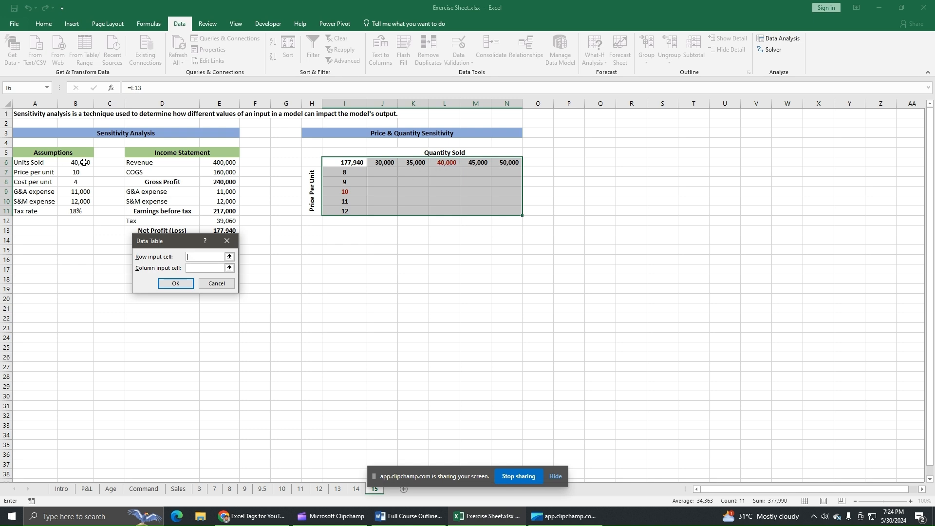
pyautogui.click(84, 162)
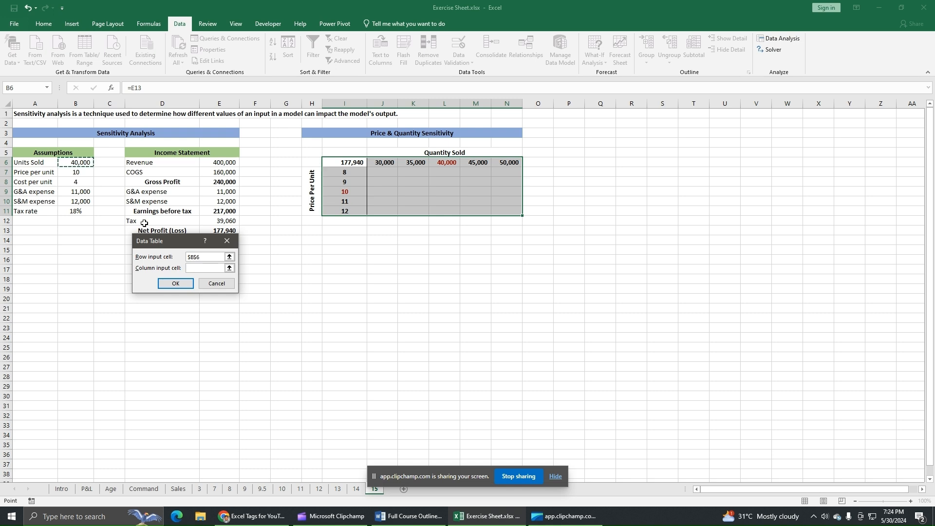
pyautogui.click(197, 268)
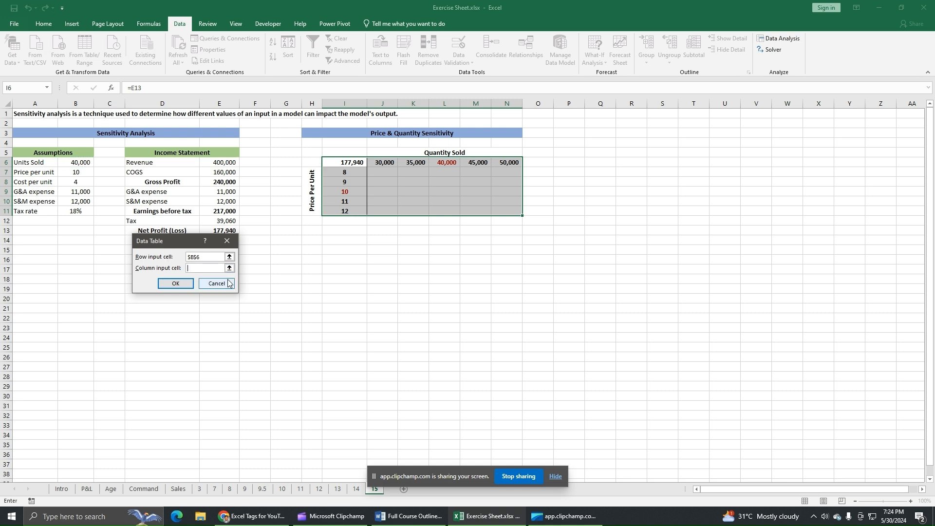
pyautogui.click(83, 174)
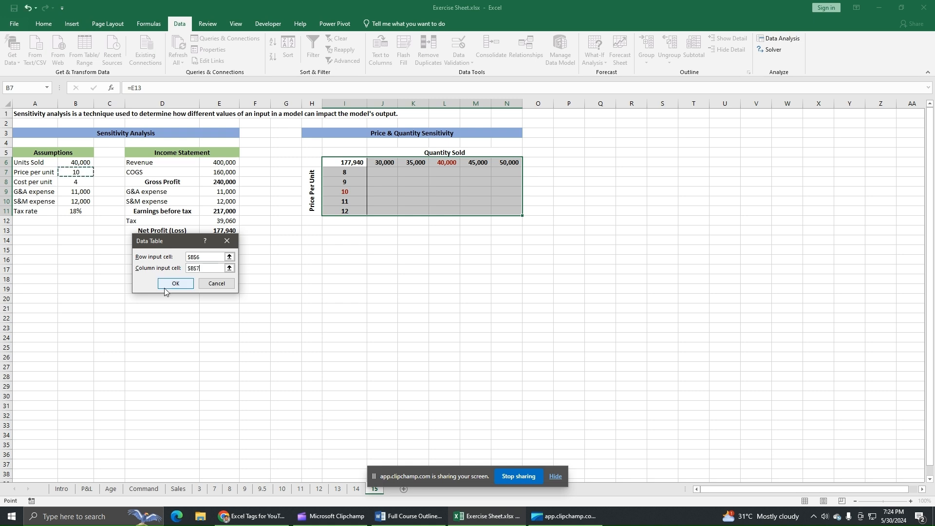
pyautogui.click(174, 284)
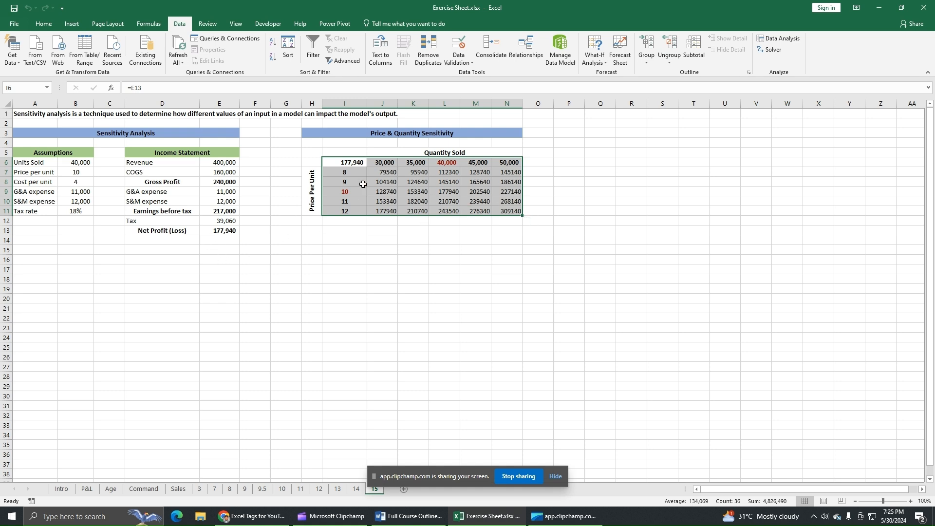
# Examine the data table's result in J7 for a quantity of 30,000 and a price of 8.
pyautogui.click(389, 163)
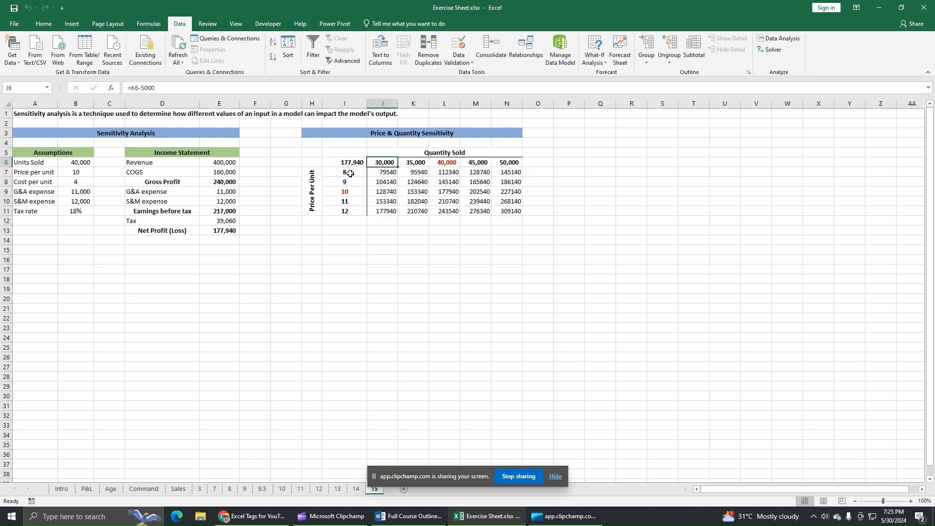
pyautogui.click(382, 173)
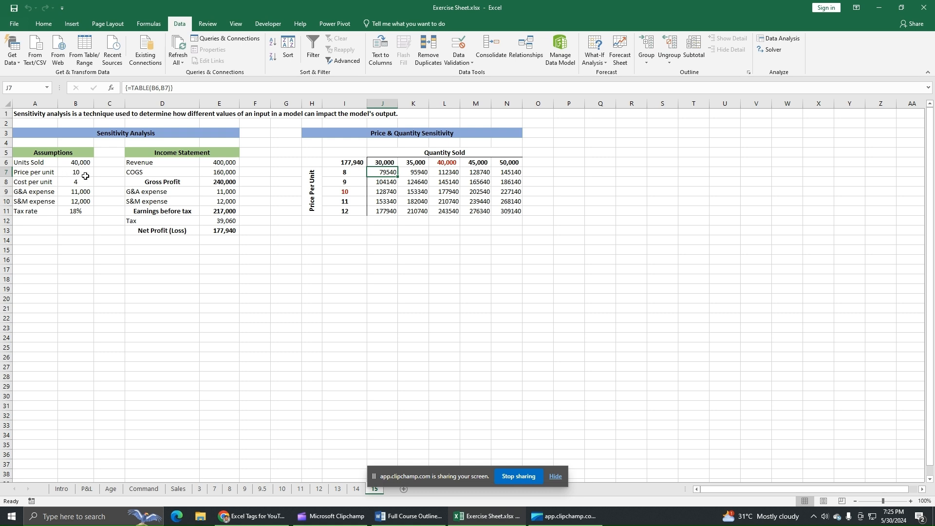
# Format the base-case result in L9 as bold, dark red and centred.
pyautogui.click(447, 164)
pyautogui.click(360, 192)
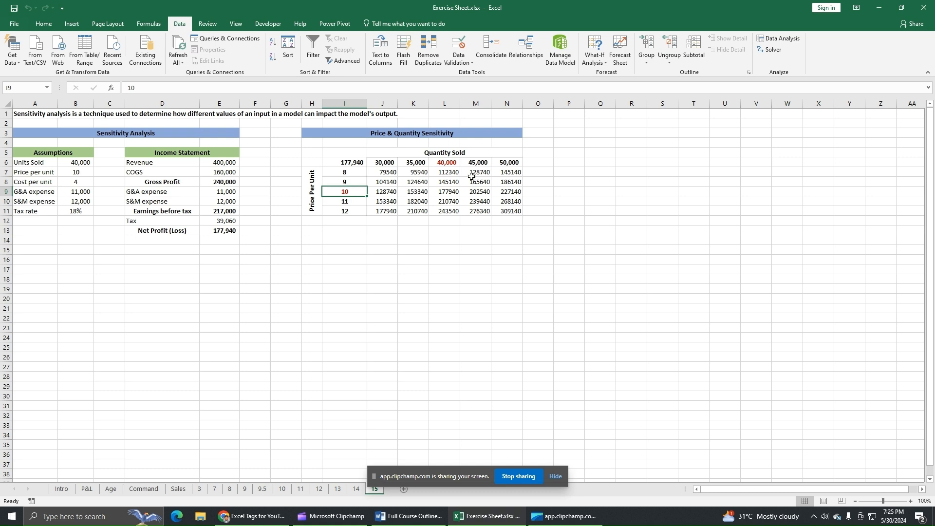
pyautogui.click(447, 193)
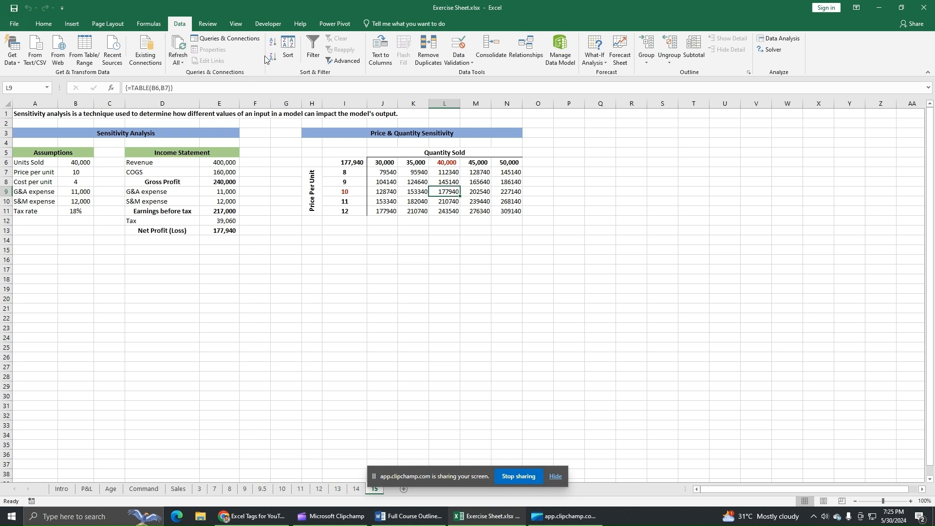
pyautogui.click(44, 24)
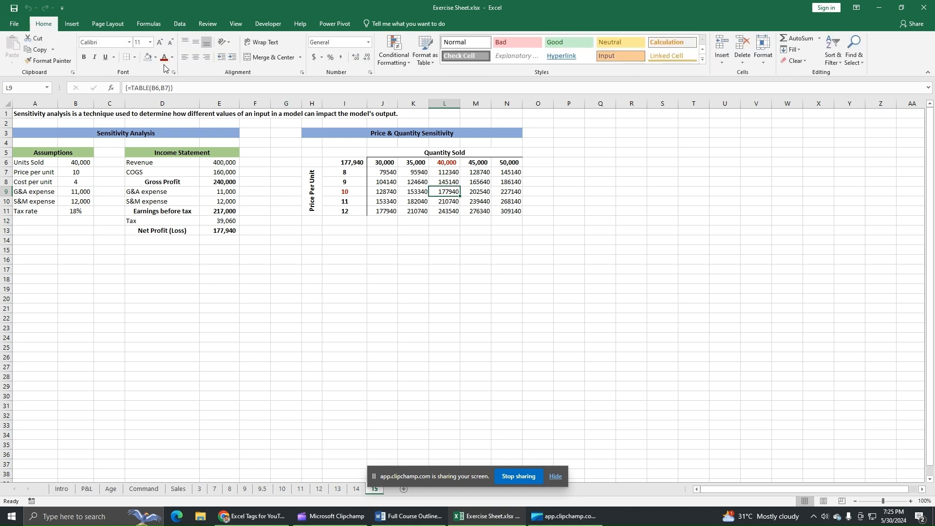
pyautogui.click(164, 58)
pyautogui.click(83, 56)
pyautogui.click(192, 59)
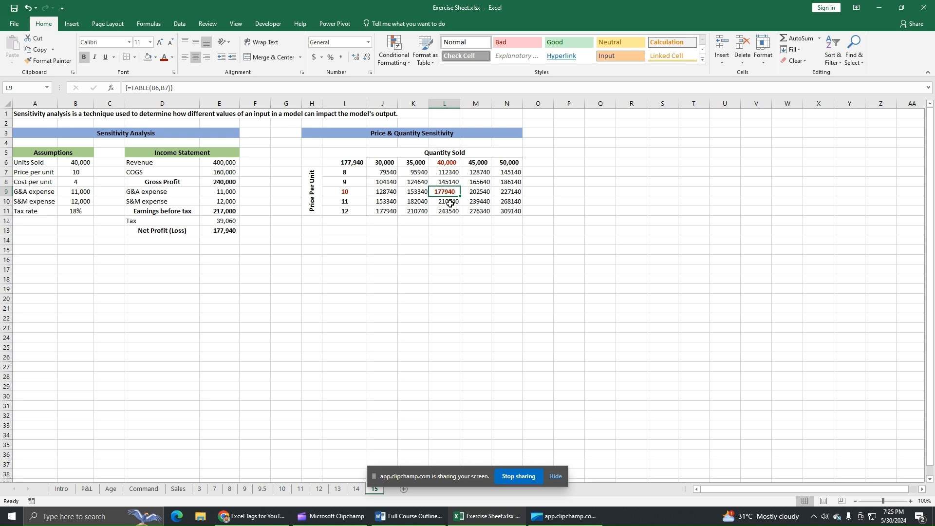
# Format the net profit results in J7:N11 with comma style and no decimal places.
pyautogui.moveTo(392, 174); pyautogui.dragTo(516, 212)
pyautogui.click(342, 56)
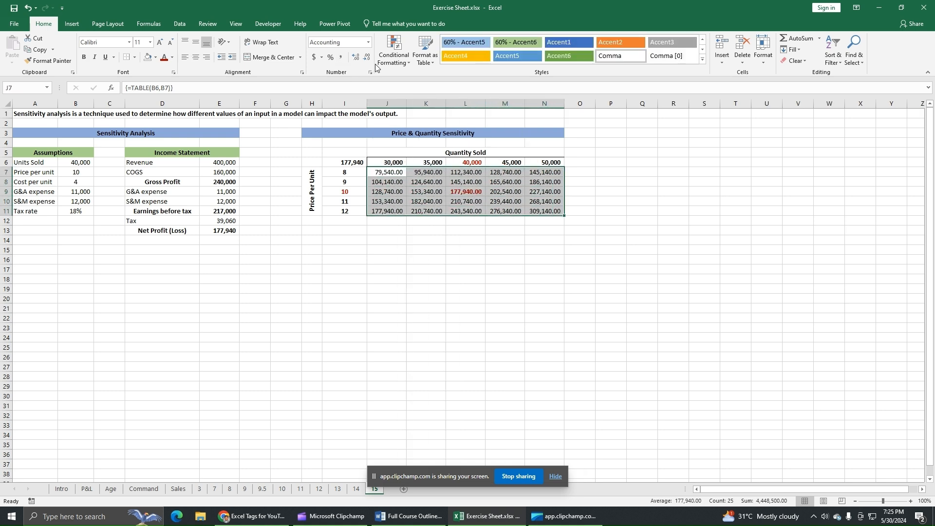
pyautogui.click(367, 57)
pyautogui.click(367, 57)
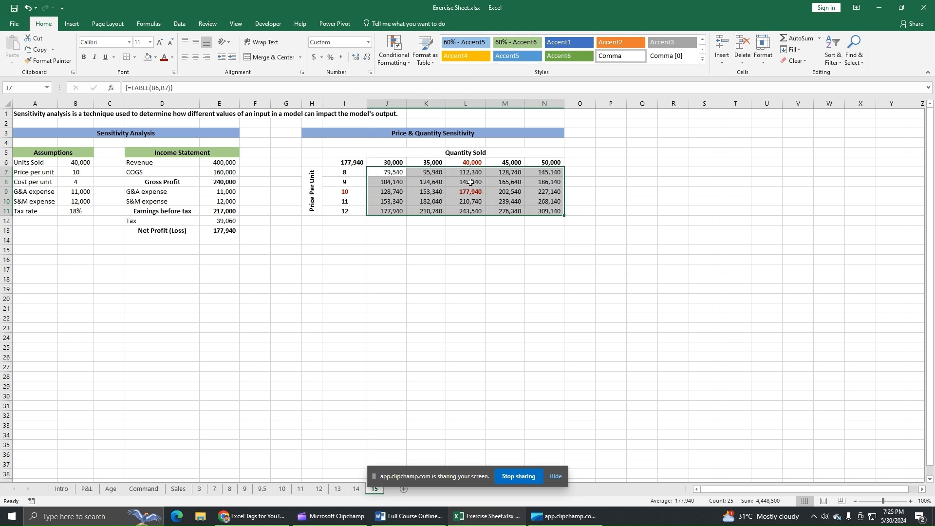
pyautogui.click(504, 268)
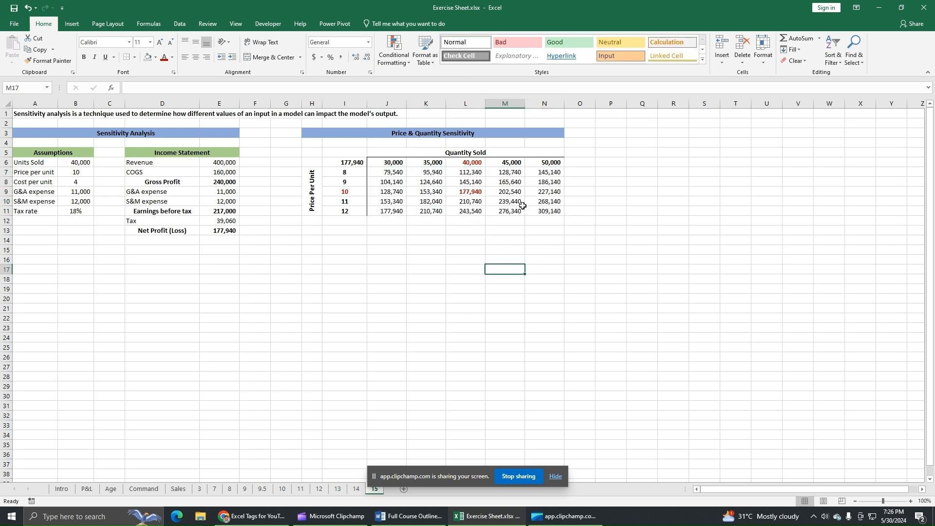
pyautogui.click(543, 194)
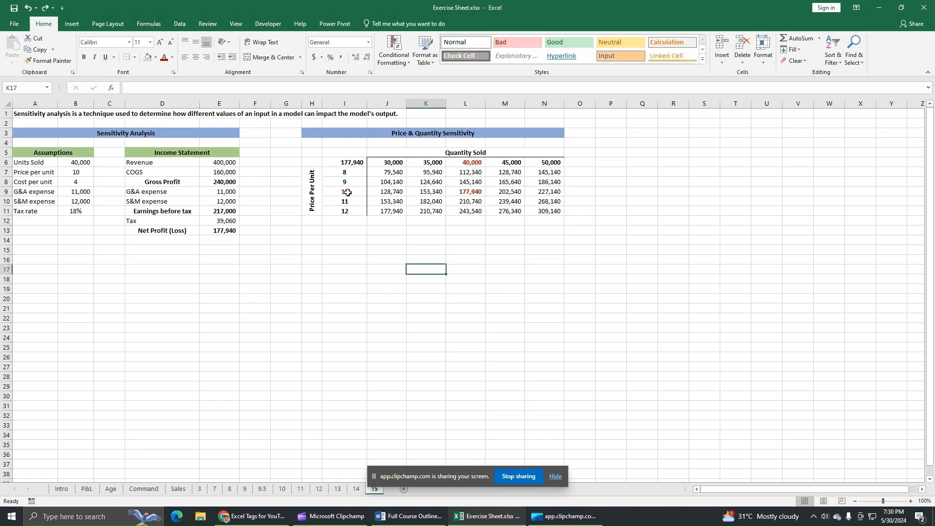
# Copy the sensitivity table H5:N11, including its quantity and price headings, and paste it at P5.
pyautogui.moveTo(318, 154); pyautogui.dragTo(436, 191)
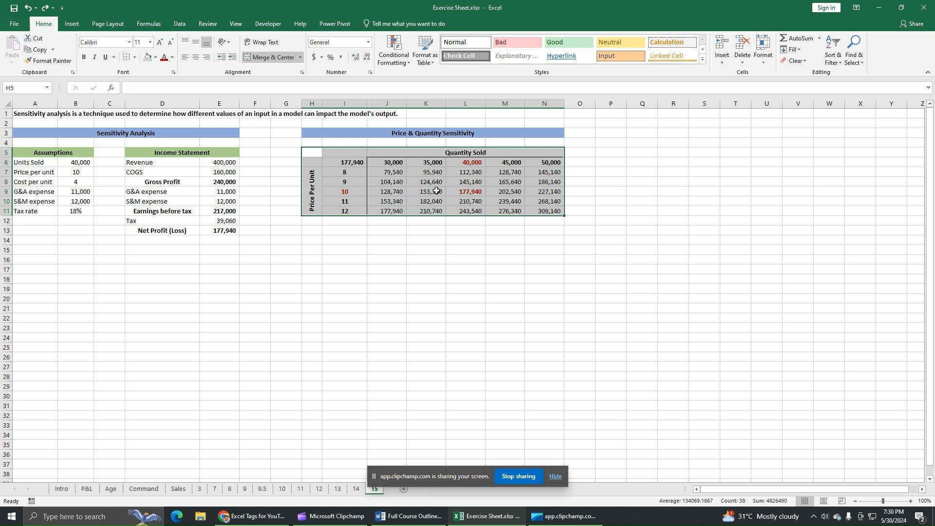
pyautogui.rightClick(432, 191)
pyautogui.click(460, 209)
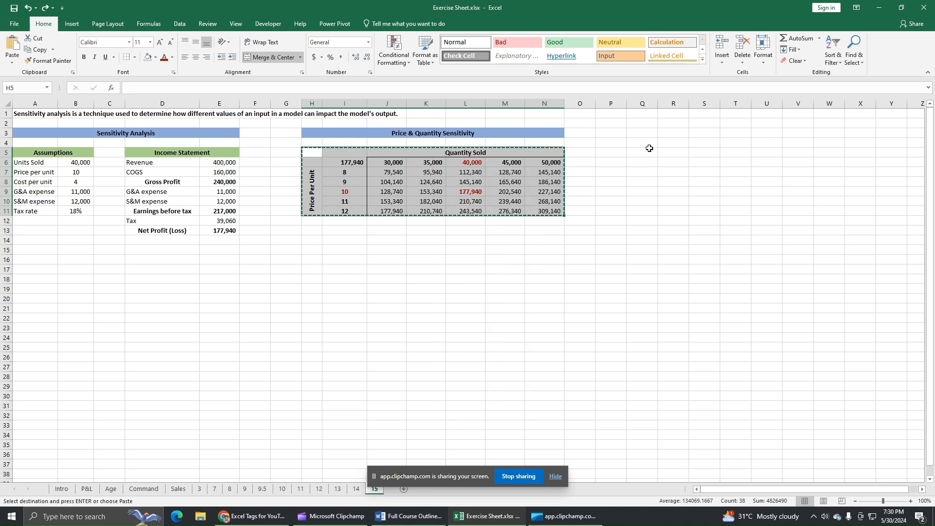
pyautogui.click(614, 153)
pyautogui.rightClick(623, 153)
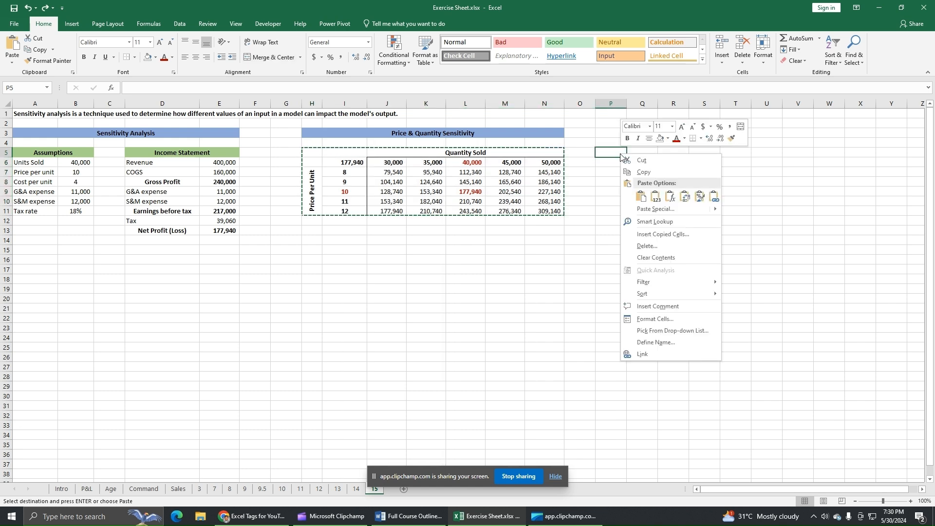
pyautogui.click(638, 194)
pyautogui.click(735, 259)
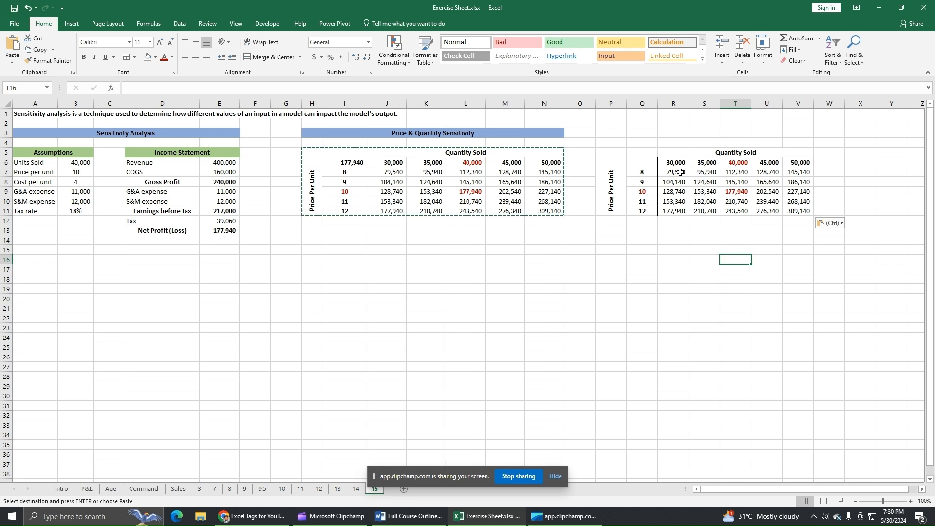
# Clear both contents and formatting from the copied results in R7:V11.
pyautogui.moveTo(679, 173); pyautogui.dragTo(798, 211)
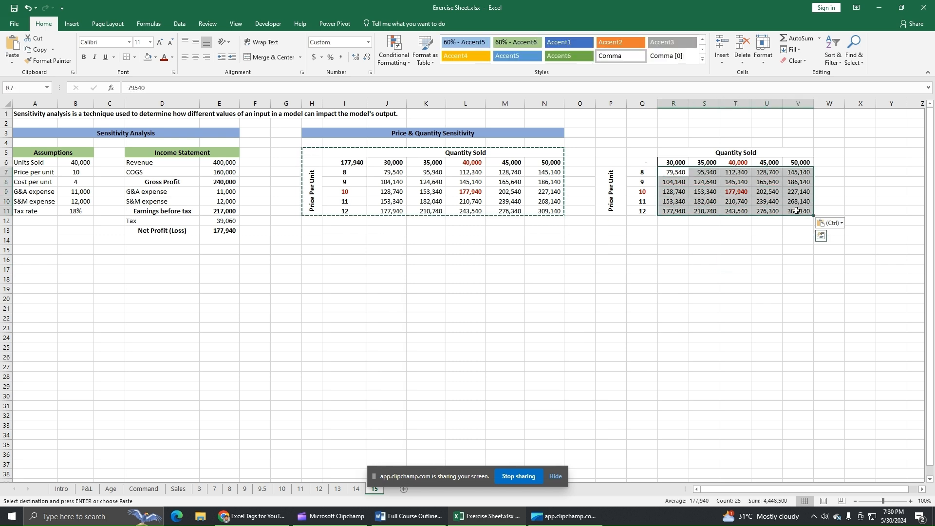
pyautogui.click(796, 61)
pyautogui.click(803, 75)
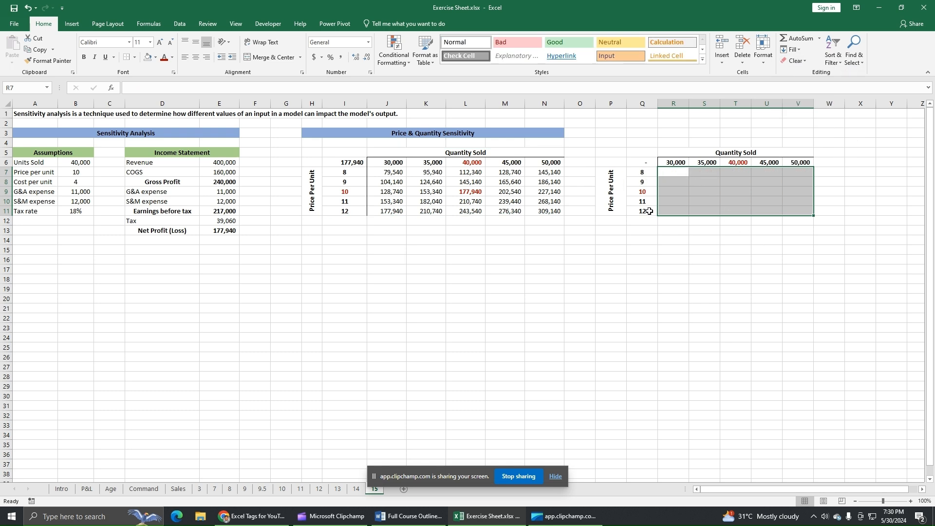
# Link the second table's corner cell Q6 to Gross Profit with the formula =E8.
pyautogui.click(650, 165)
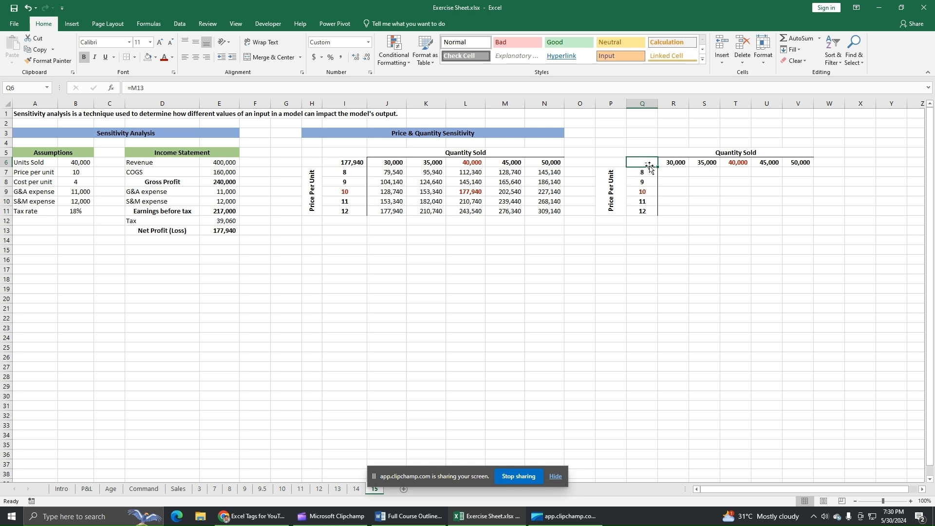
pyautogui.write('=')
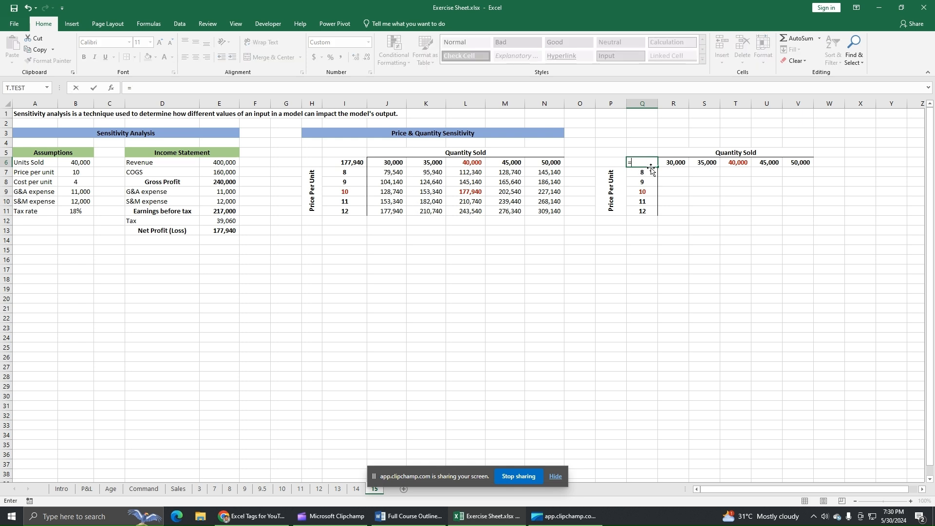
pyautogui.click(211, 183)
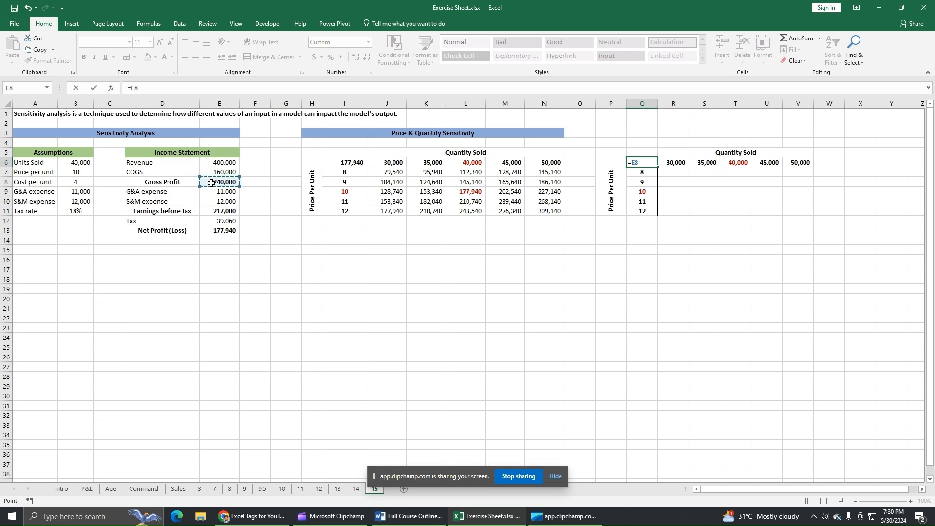
pyautogui.press('Return')
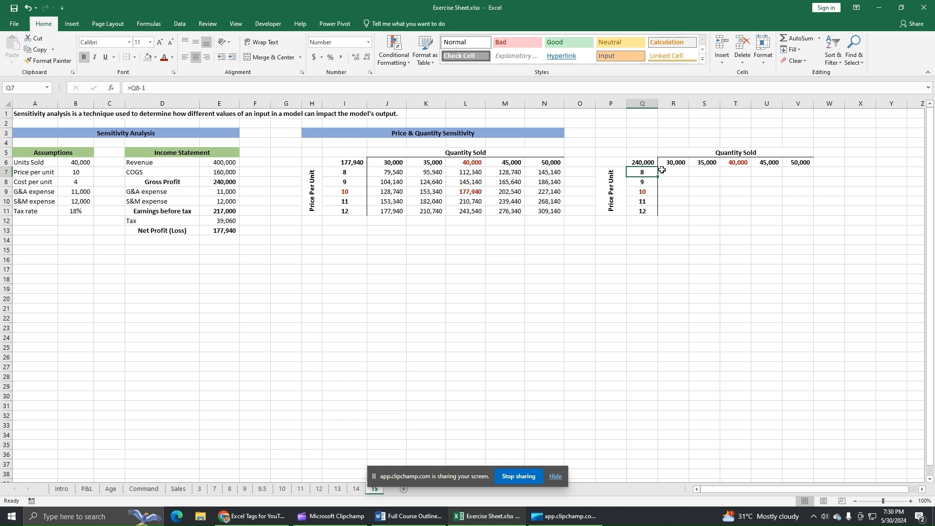
# Create a What-If data table over Q6:V11 with row input cell $B$6 and column input cell $B$7.
pyautogui.moveTo(646, 163); pyautogui.dragTo(800, 212)
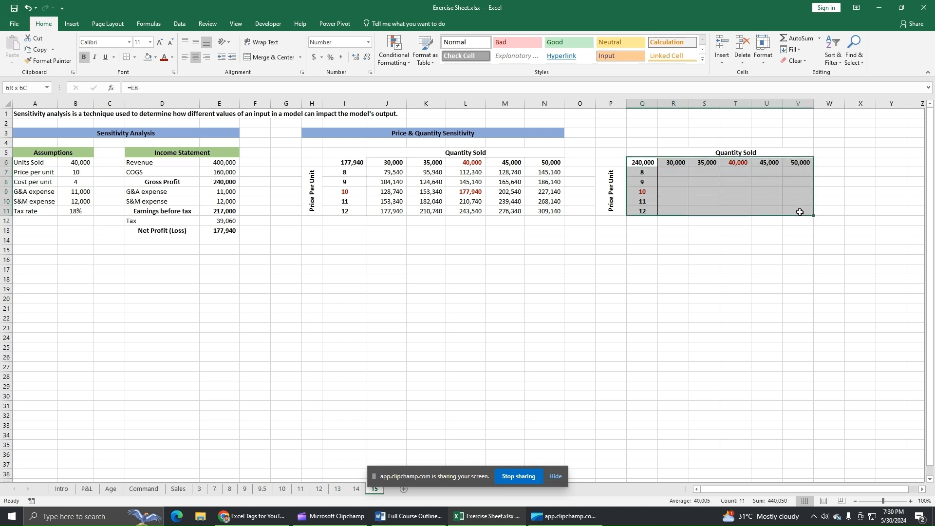
pyautogui.click(179, 24)
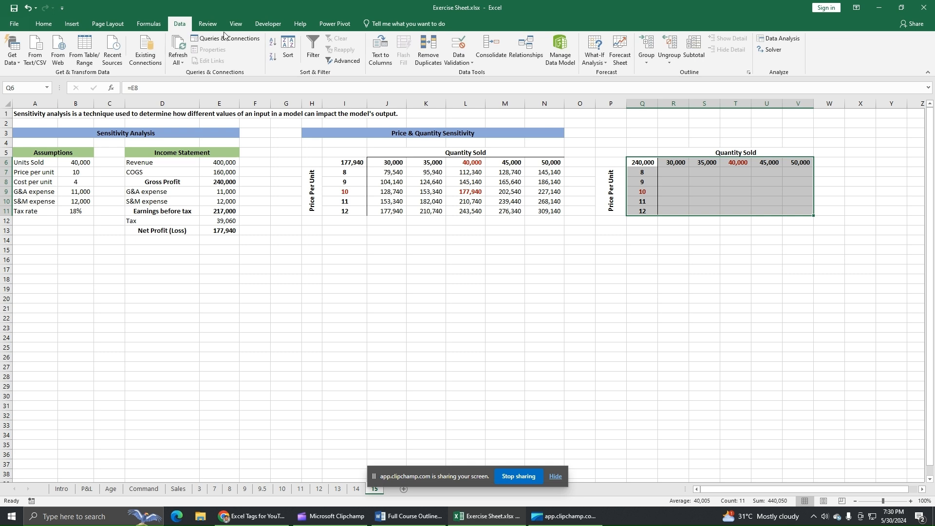
pyautogui.click(594, 56)
pyautogui.click(603, 100)
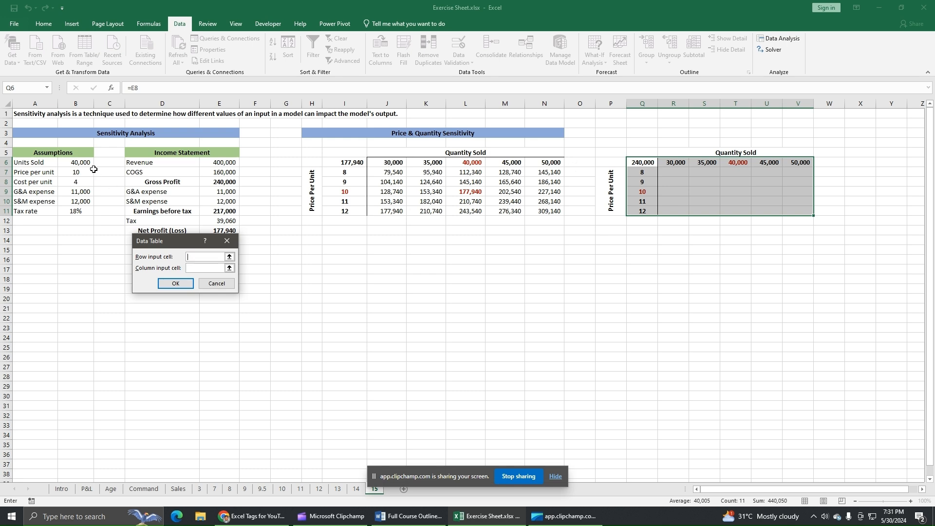
pyautogui.click(68, 162)
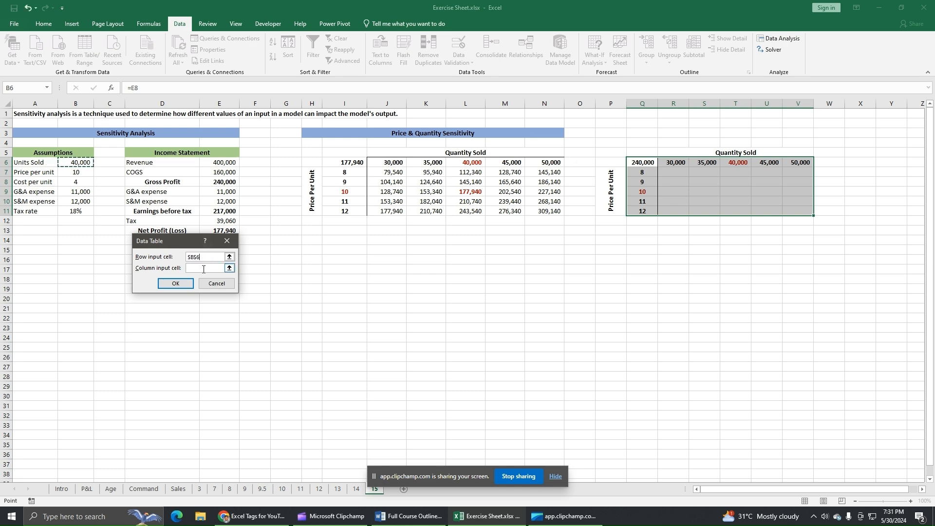
pyautogui.click(203, 269)
pyautogui.click(69, 172)
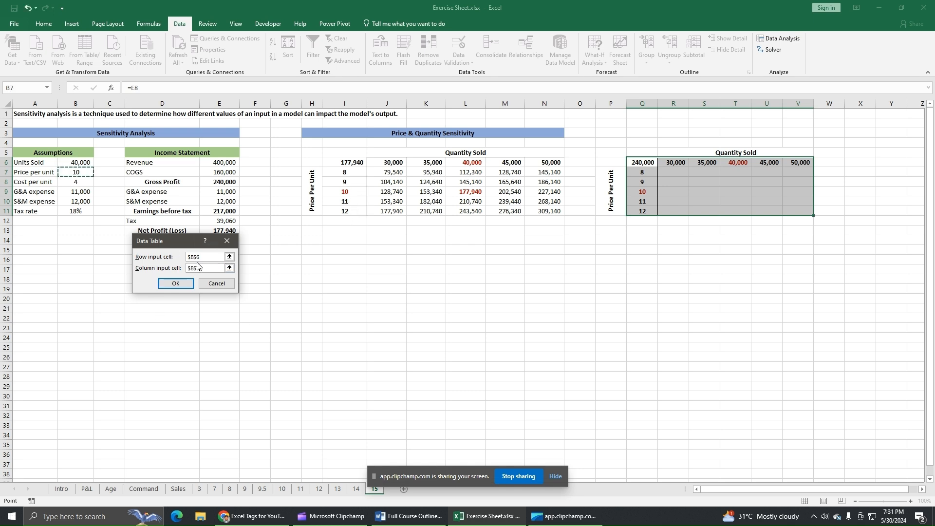
pyautogui.click(174, 284)
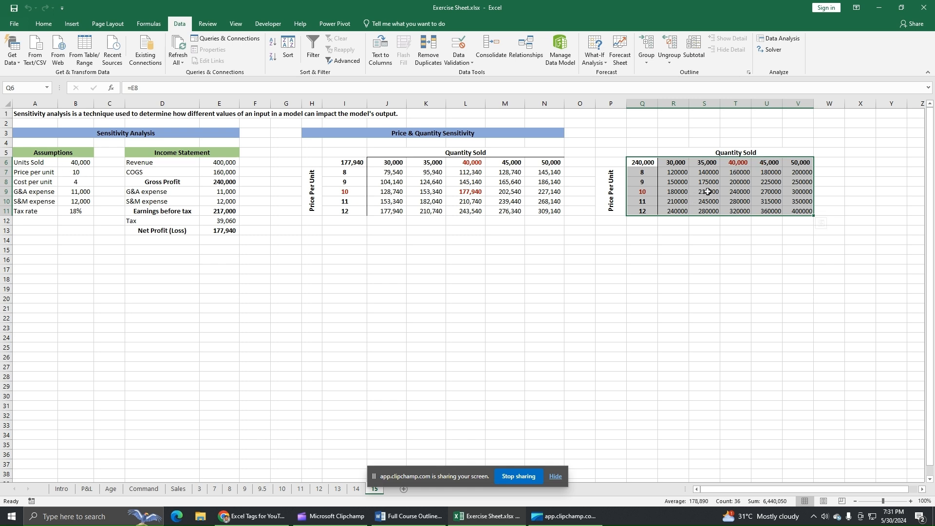
# Format the base-case gross profit result in T9 as bold with a dark red font.
pyautogui.click(739, 191)
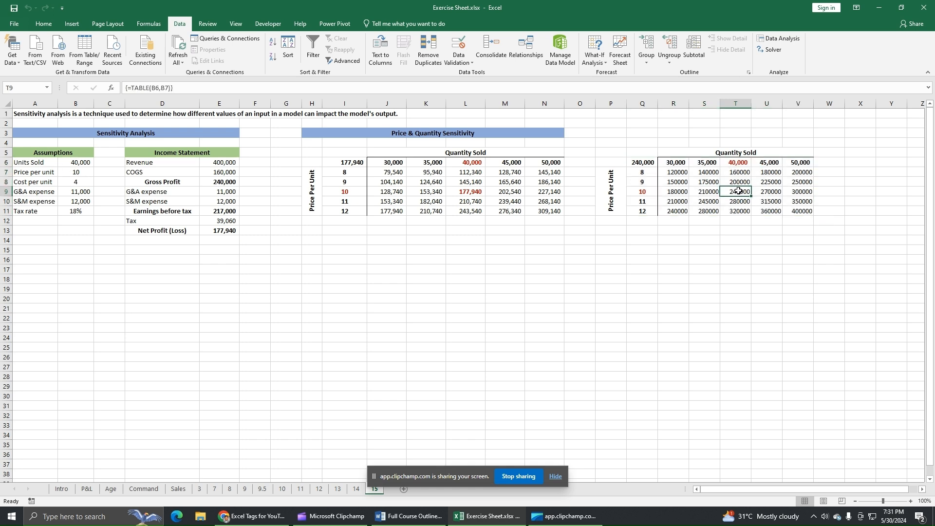
pyautogui.click(44, 24)
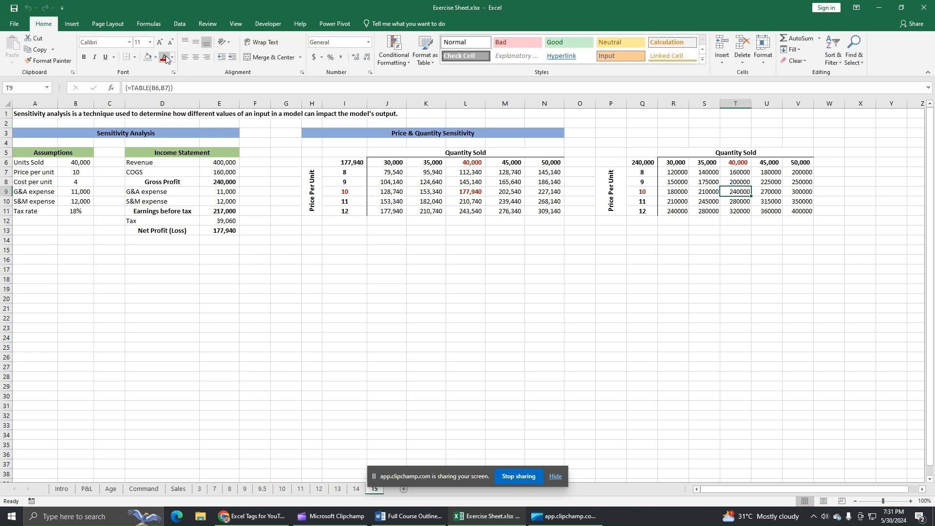
pyautogui.click(166, 59)
pyautogui.click(84, 57)
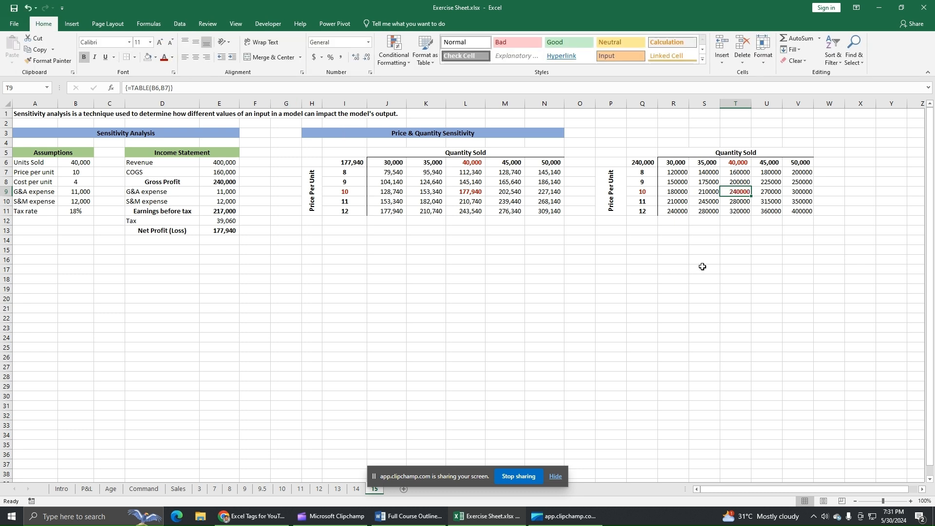